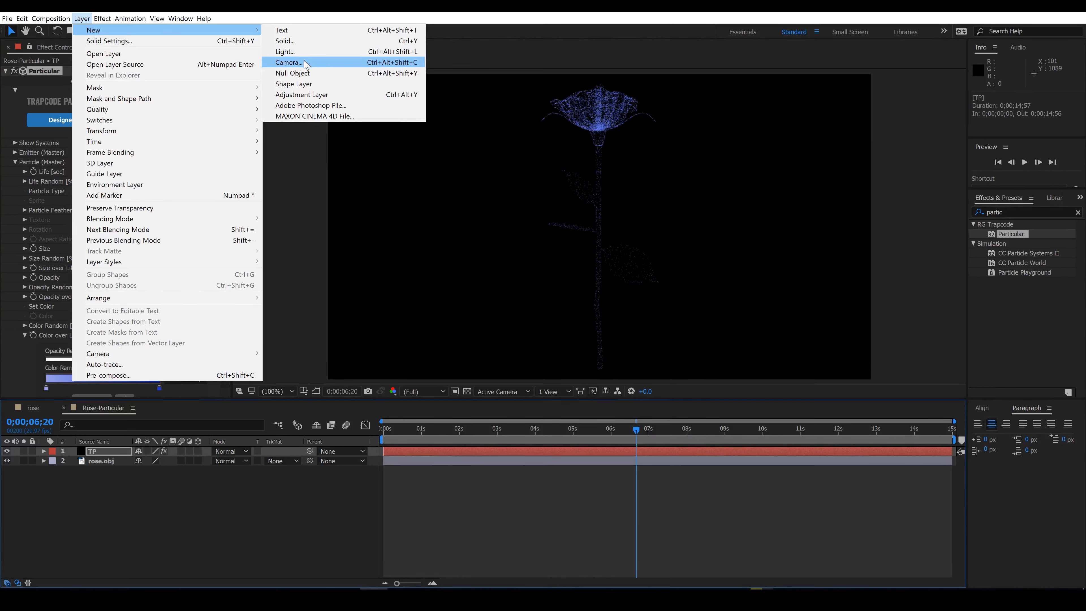
Create a two-node camera named Camera 1 with a preset lens in the Rose-Particular composition
click(289, 63)
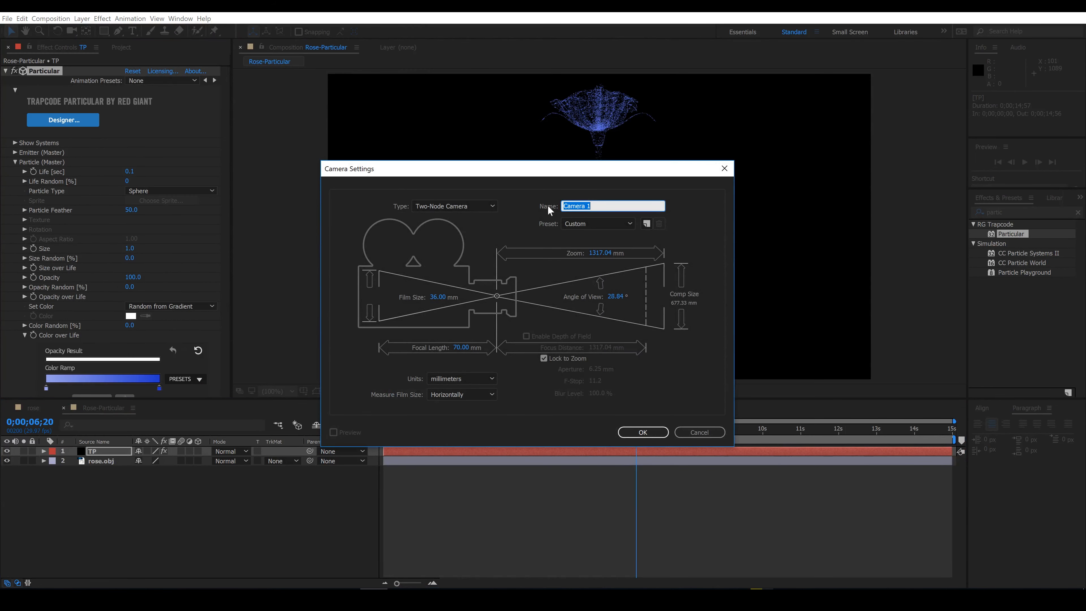
click(597, 224)
click(585, 292)
click(657, 432)
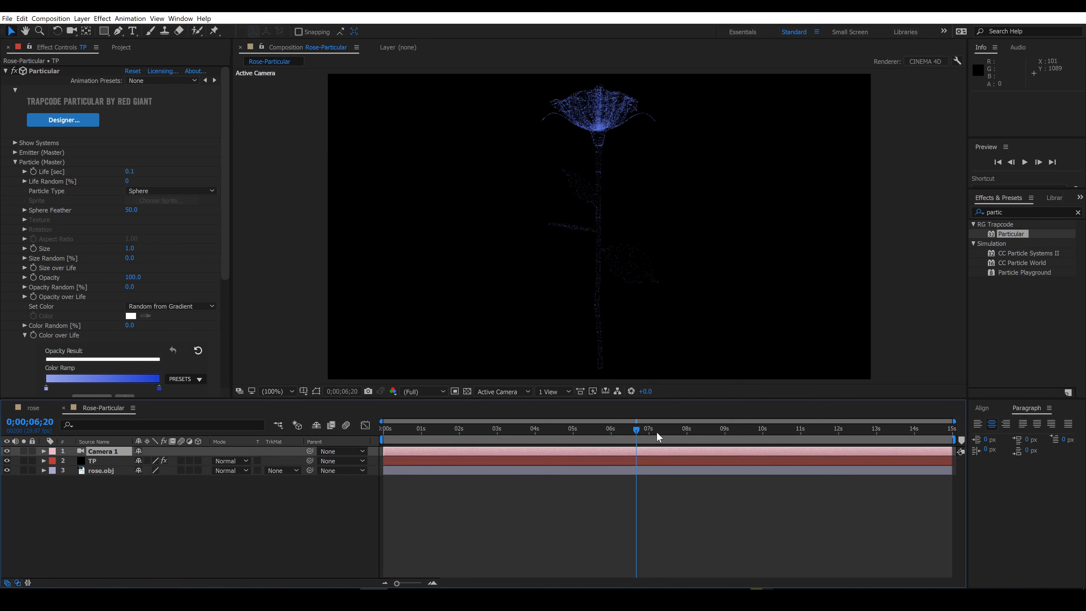
Orbit and reframe the camera so the rose's bloom appears larger and closer, seen from above
click(72, 30)
click(252, 128)
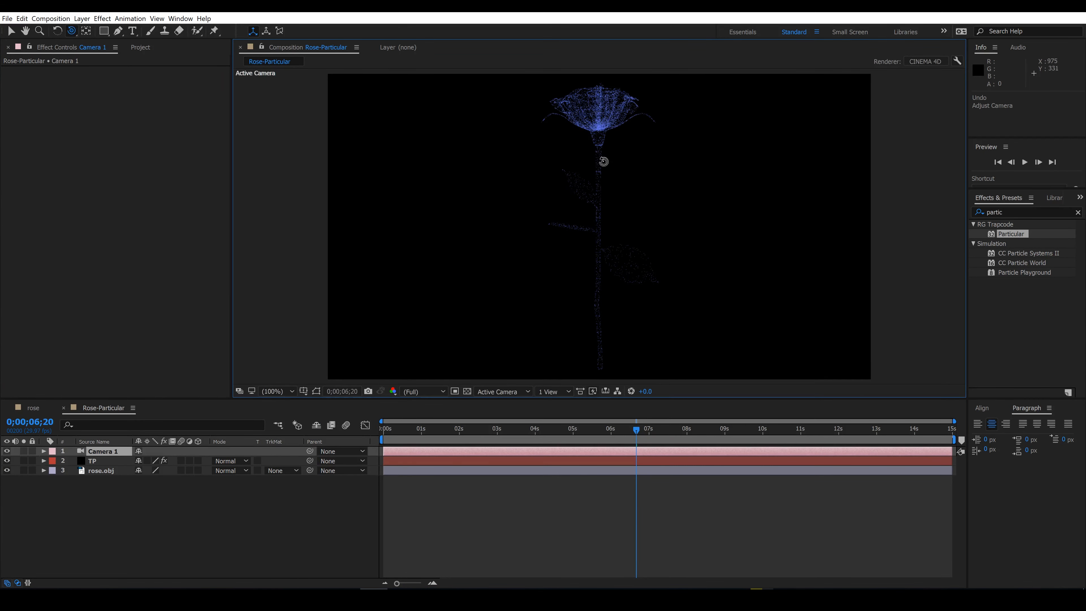
drag(598, 115, 639, 270)
Duplicate the TP layer's master particle system as System 2 in the Particular Designer and apply it
click(609, 461)
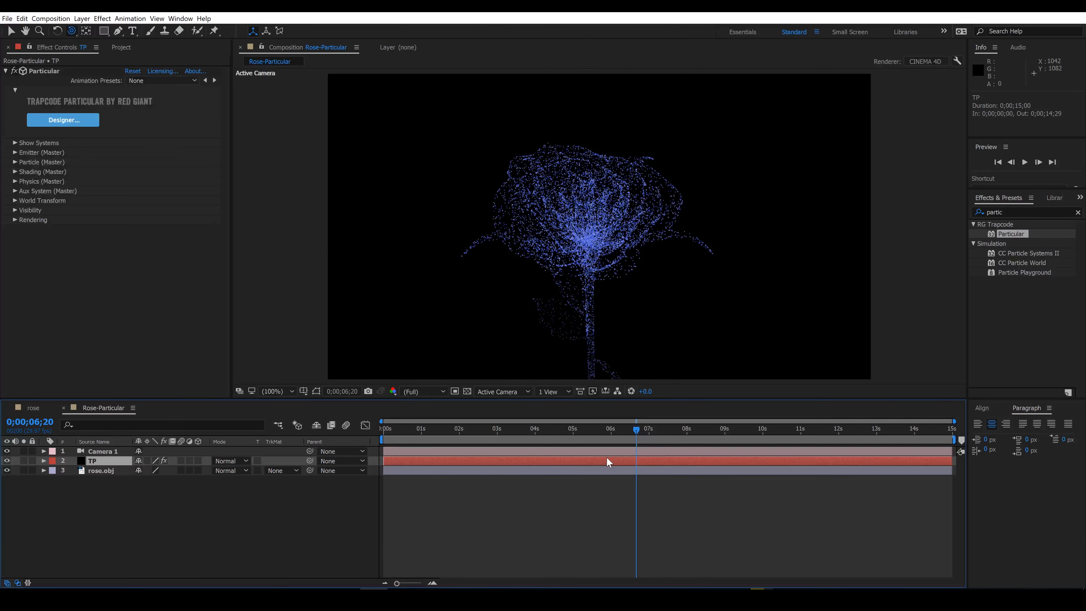
click(50, 122)
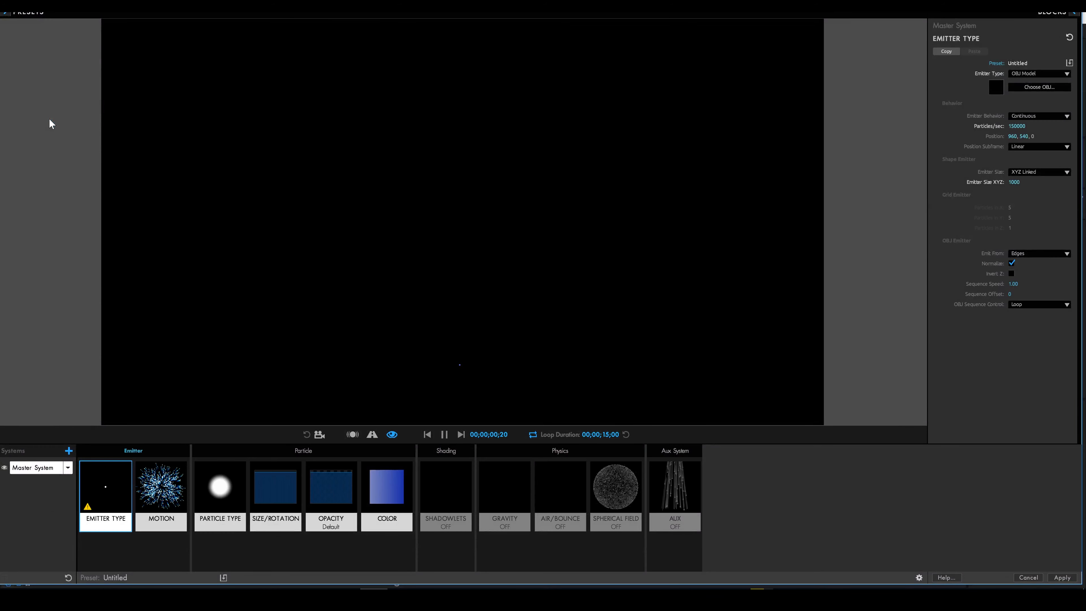
click(68, 467)
click(101, 333)
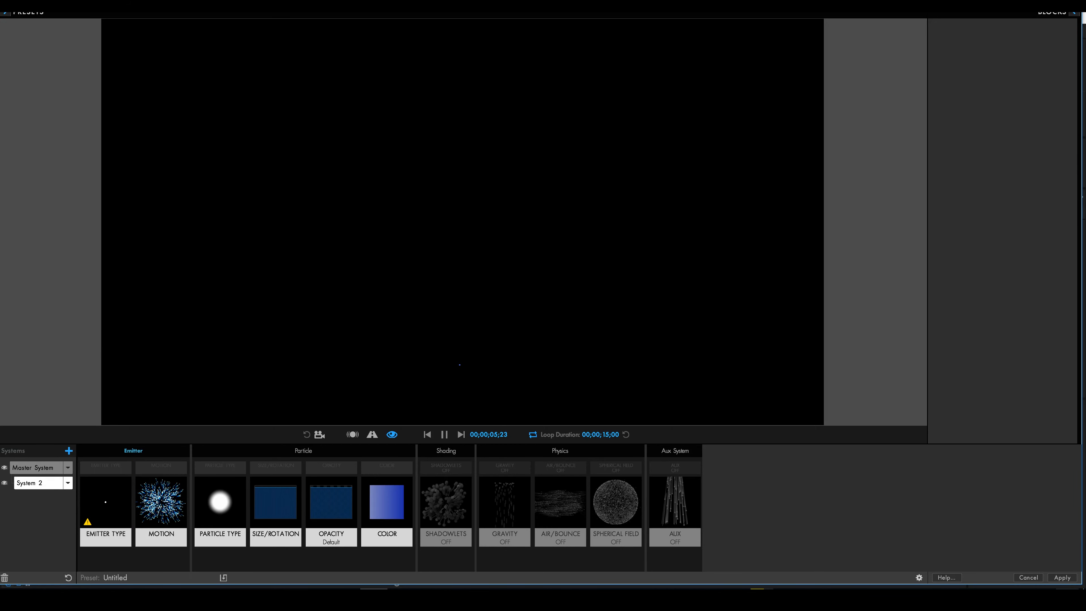
click(1065, 578)
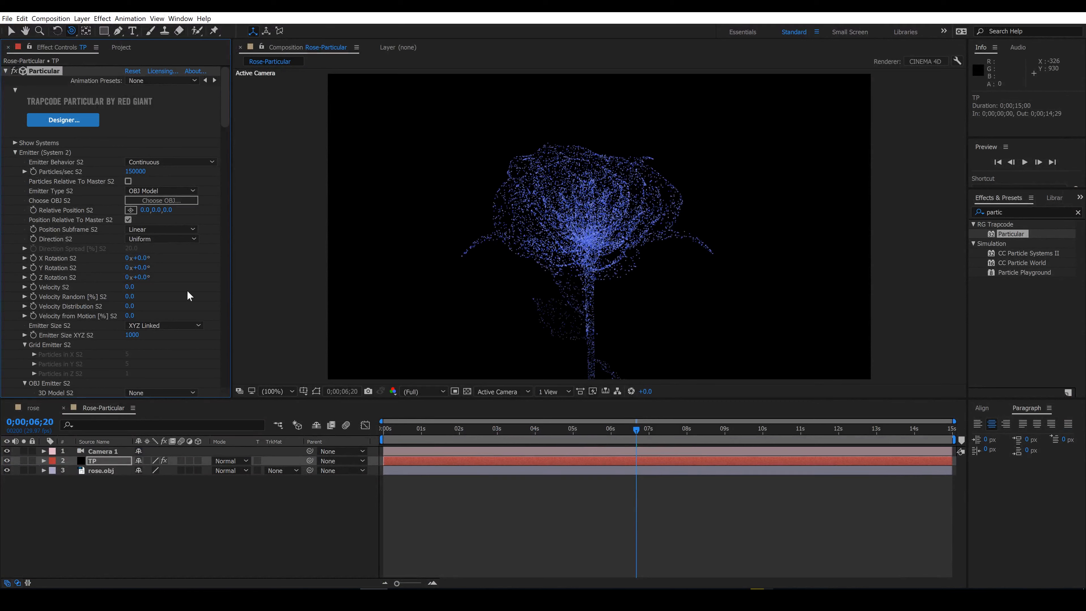
Hide the Master System and assign rose.obj as the 3D model of System 2's OBJ emitter
click(16, 143)
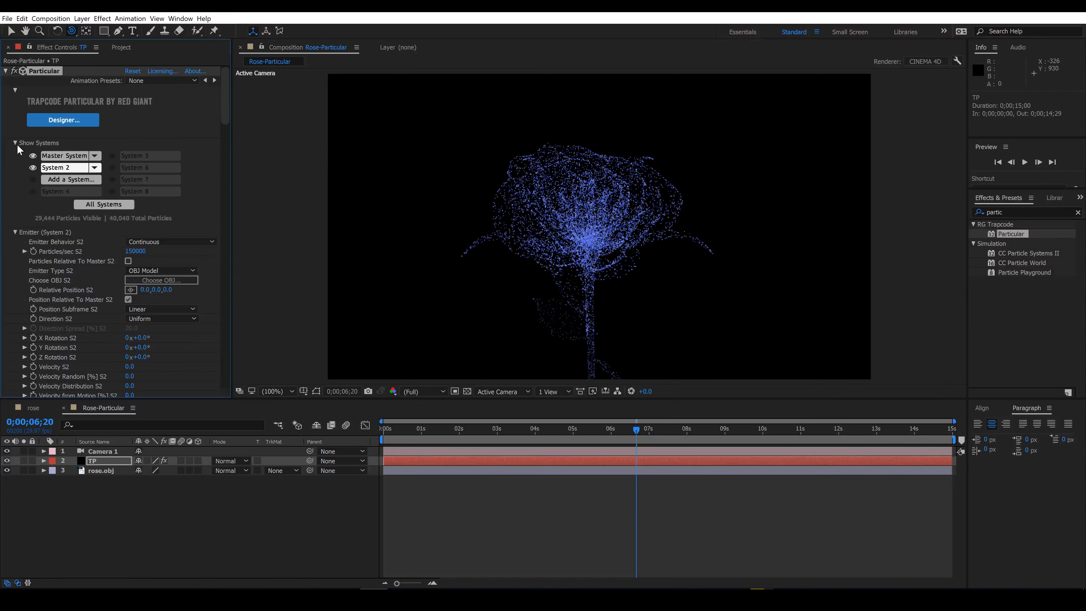
click(33, 155)
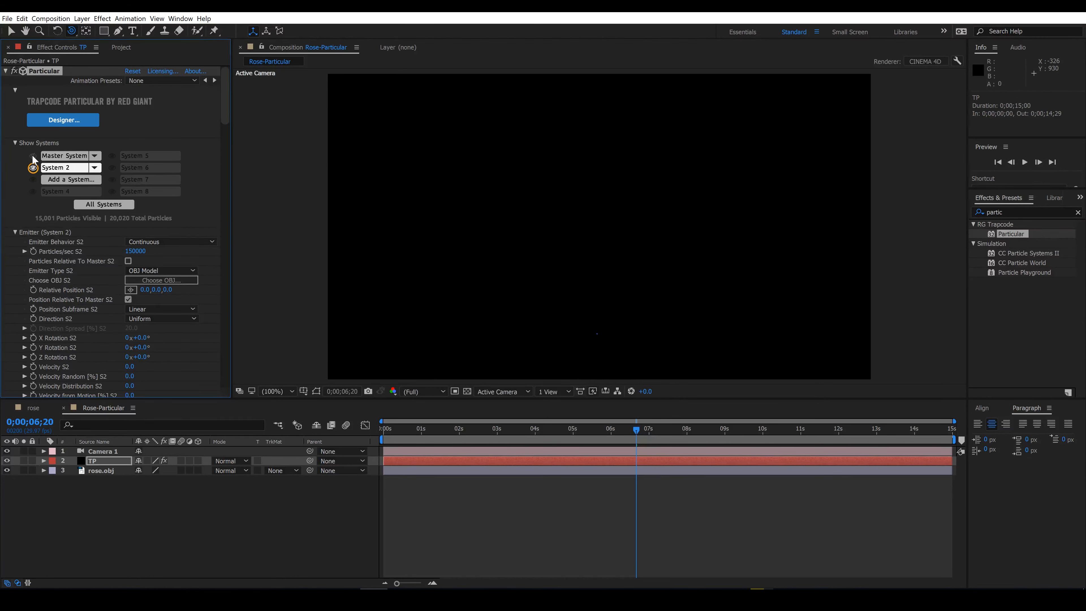
scroll(115, 256, down, 5)
click(188, 346)
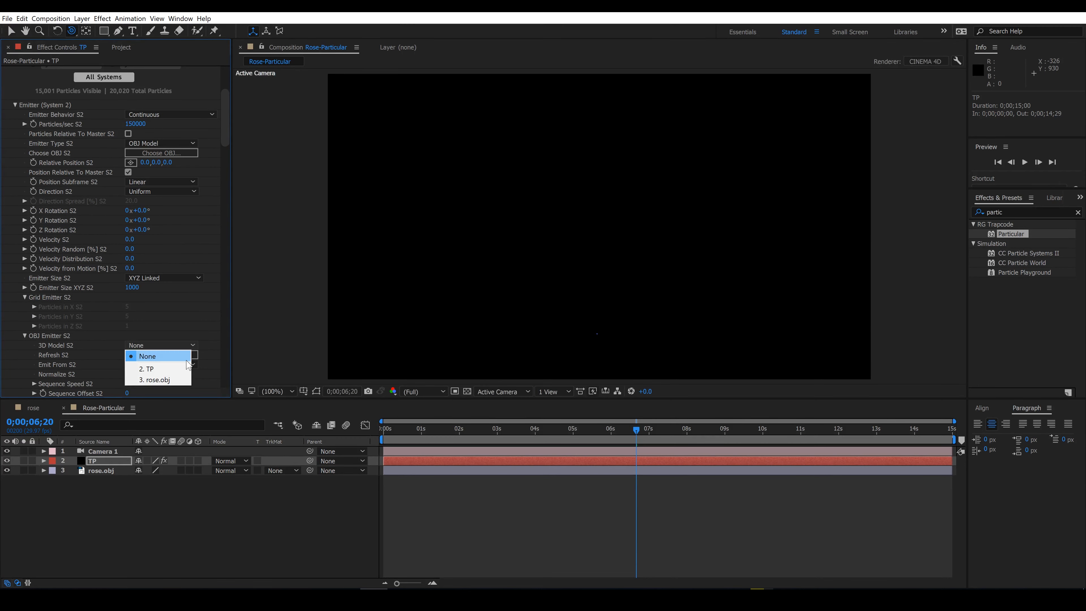
click(179, 380)
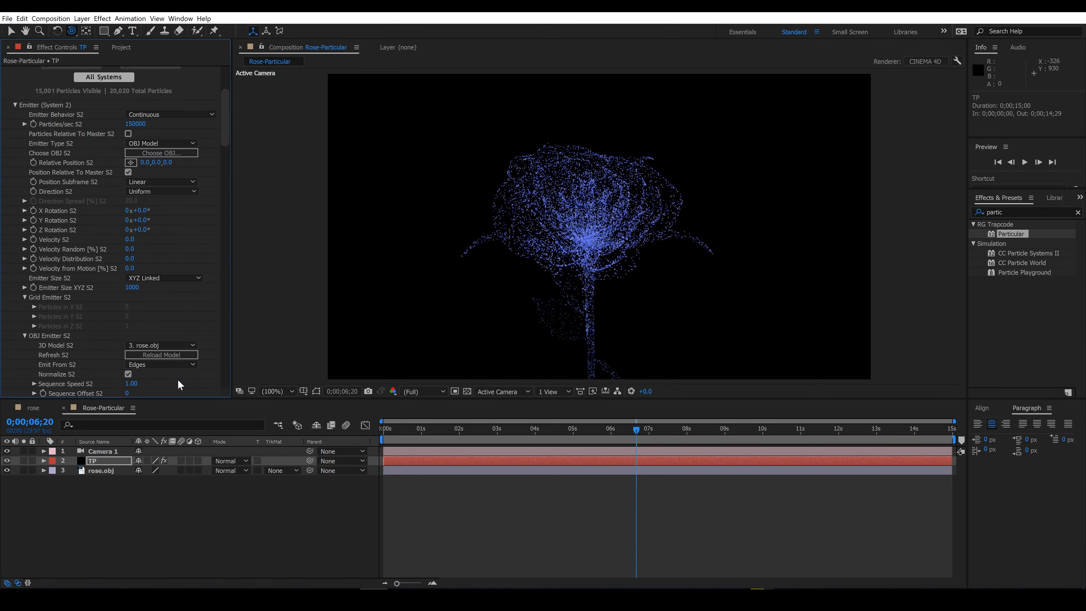
Set System 2's particles per second to 5000 and make the Master System visible again
click(135, 124)
text(5)
key(Return)
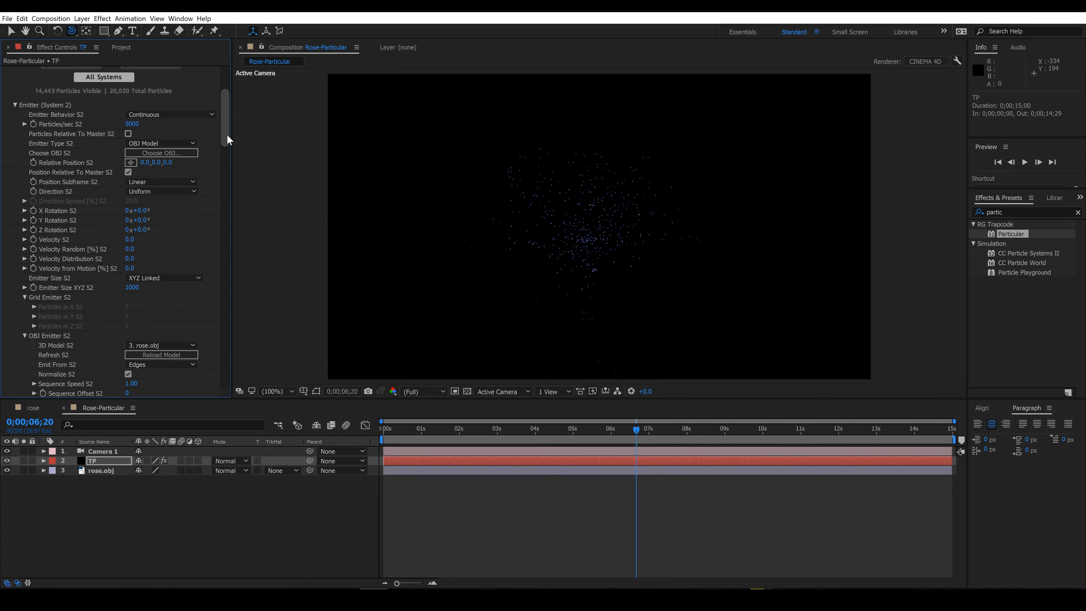
drag(227, 134, 232, 103)
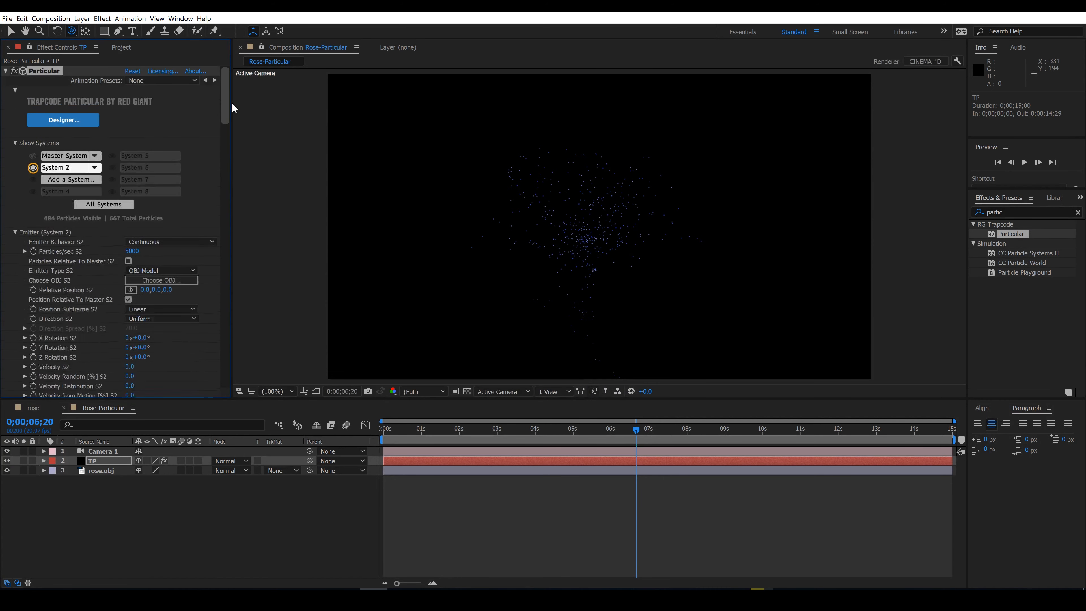
click(35, 154)
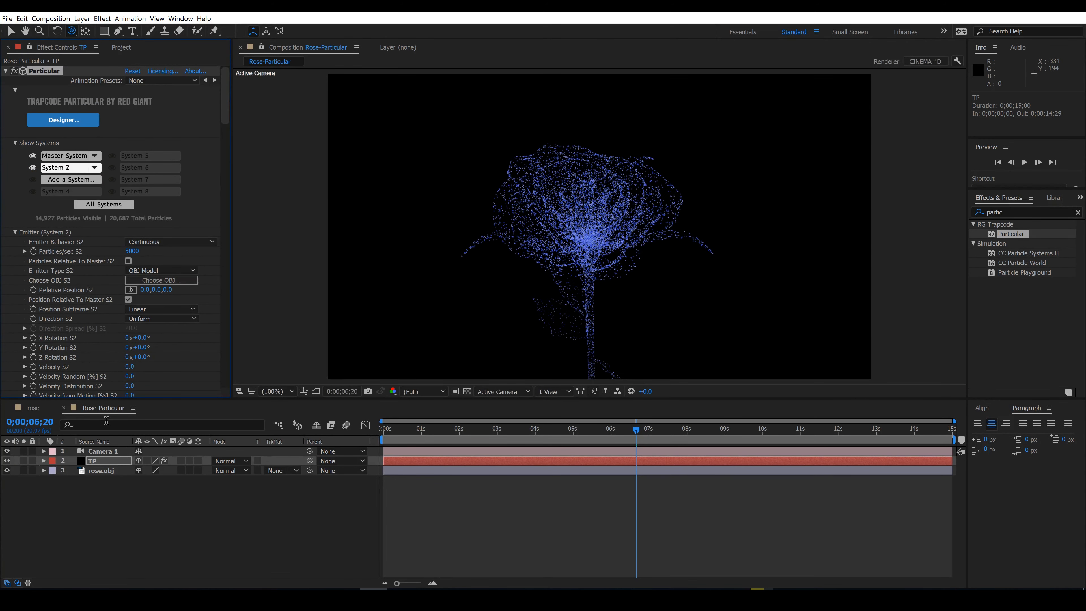
Create a new black 1920 x 1080 px solid layer named Form above Camera 1
click(108, 450)
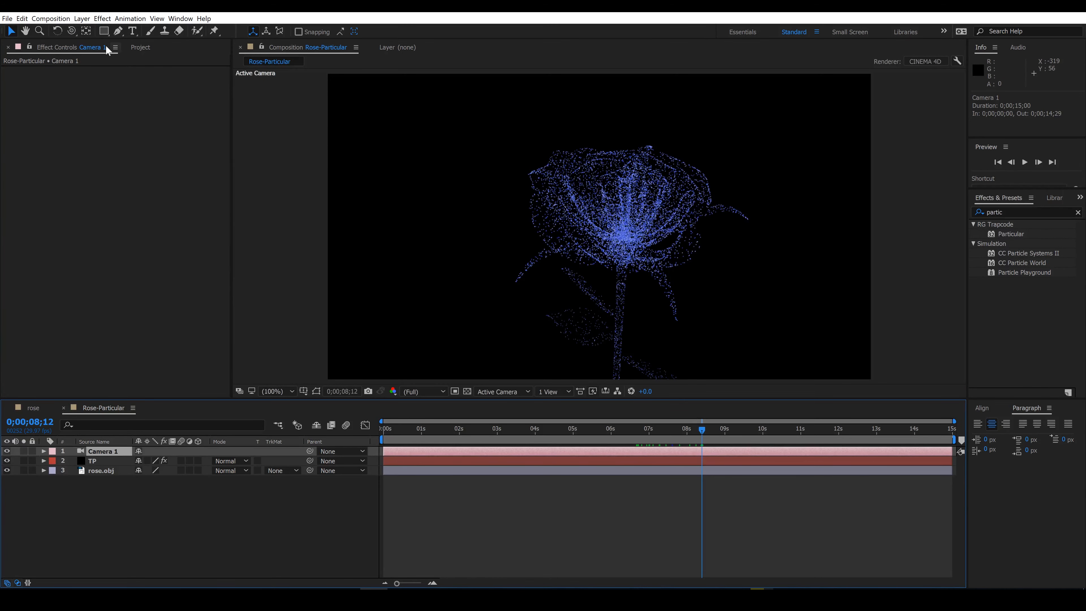
click(82, 19)
mouse_move(95, 34)
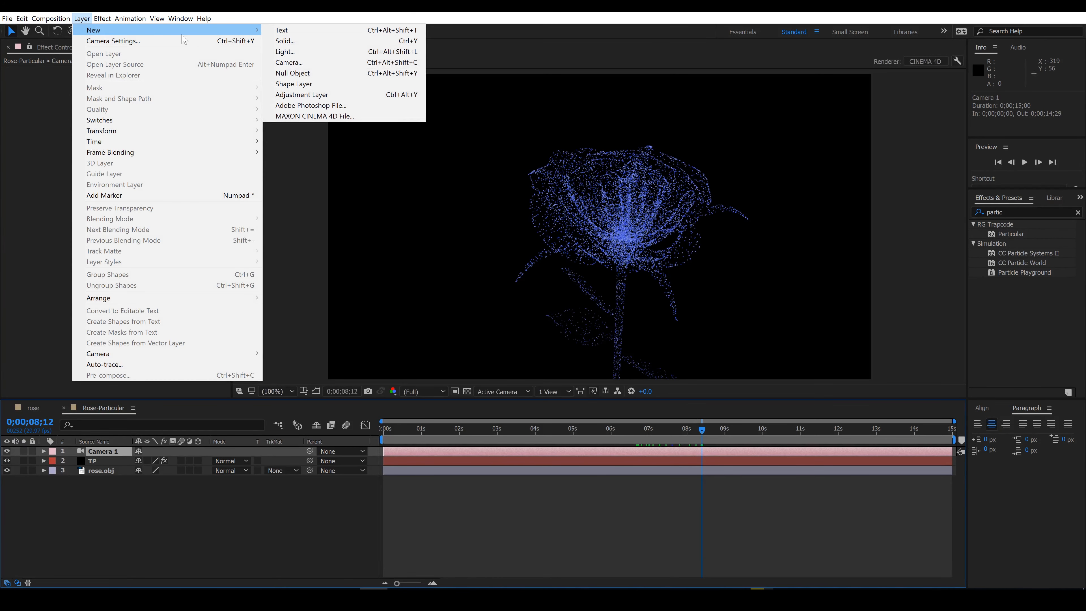
click(276, 41)
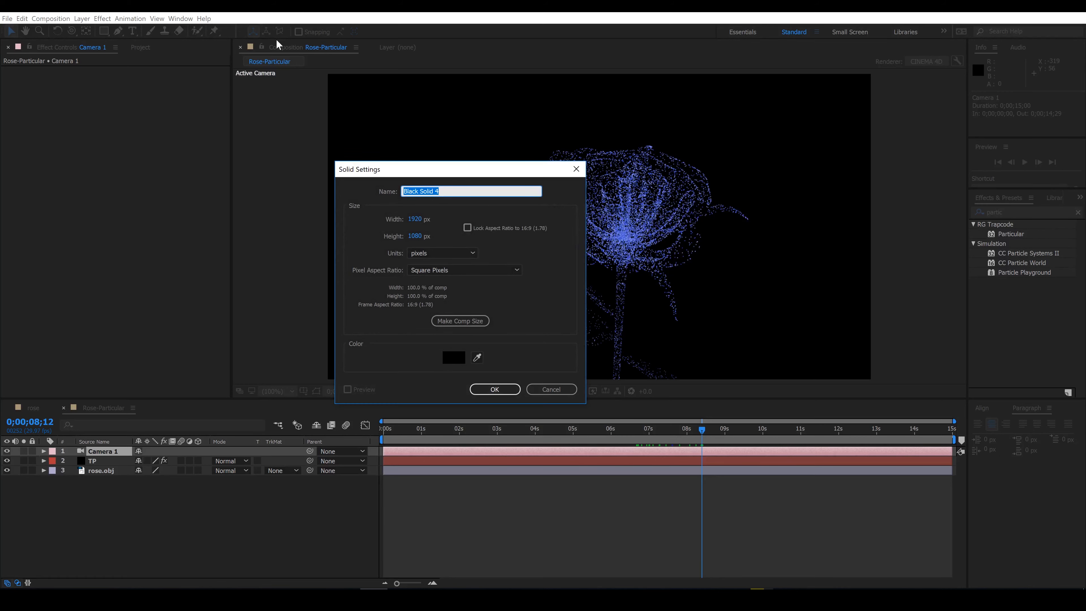
text(Form)
key(Return)
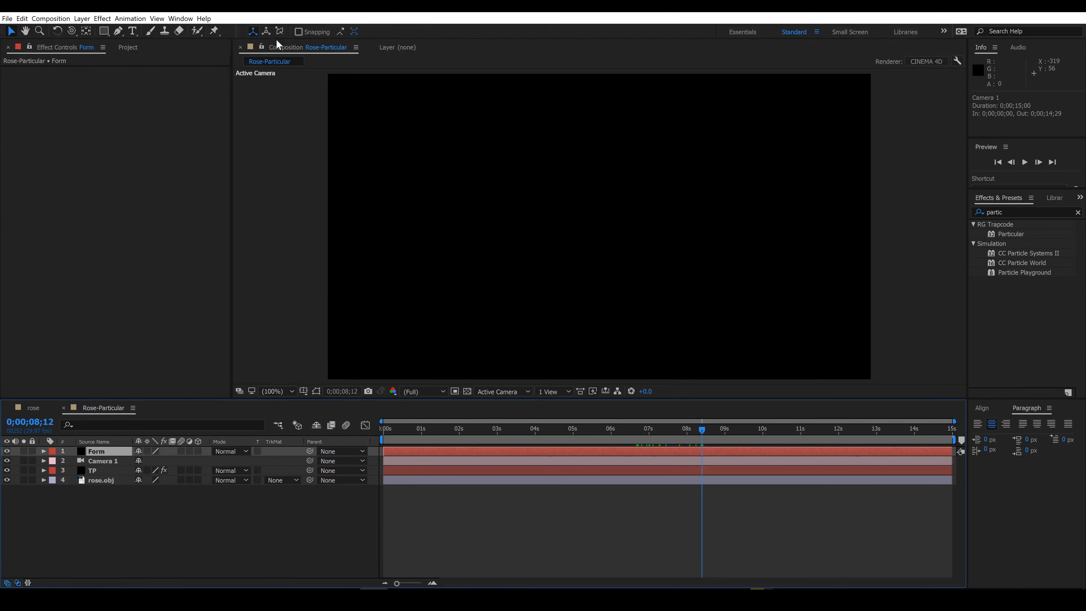
Apply the Trapcode Form effect to the Form layer and move the layer below Camera 1
click(1078, 213)
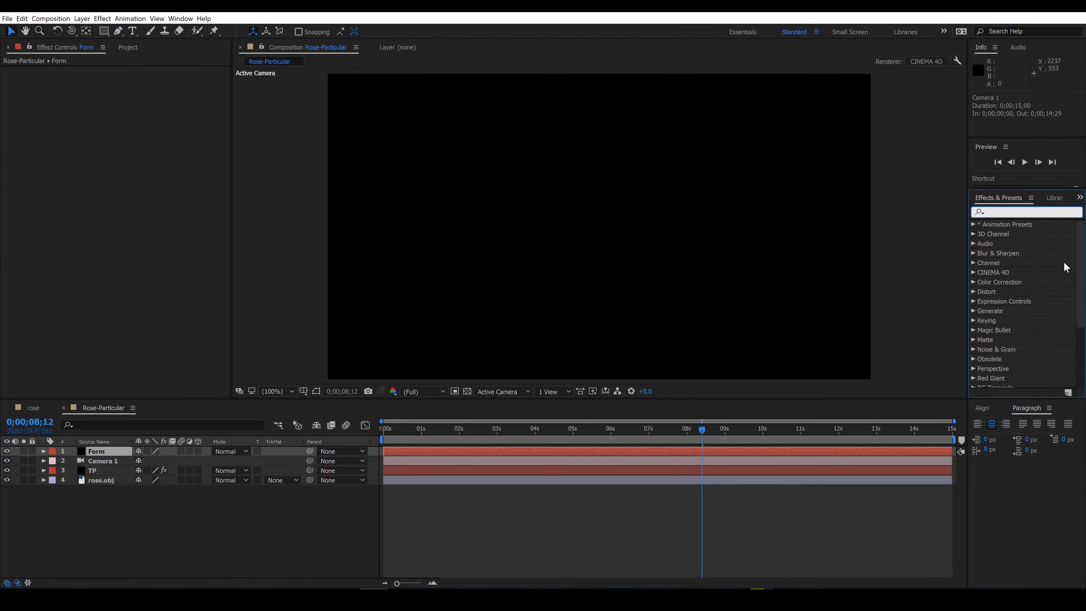
text(form)
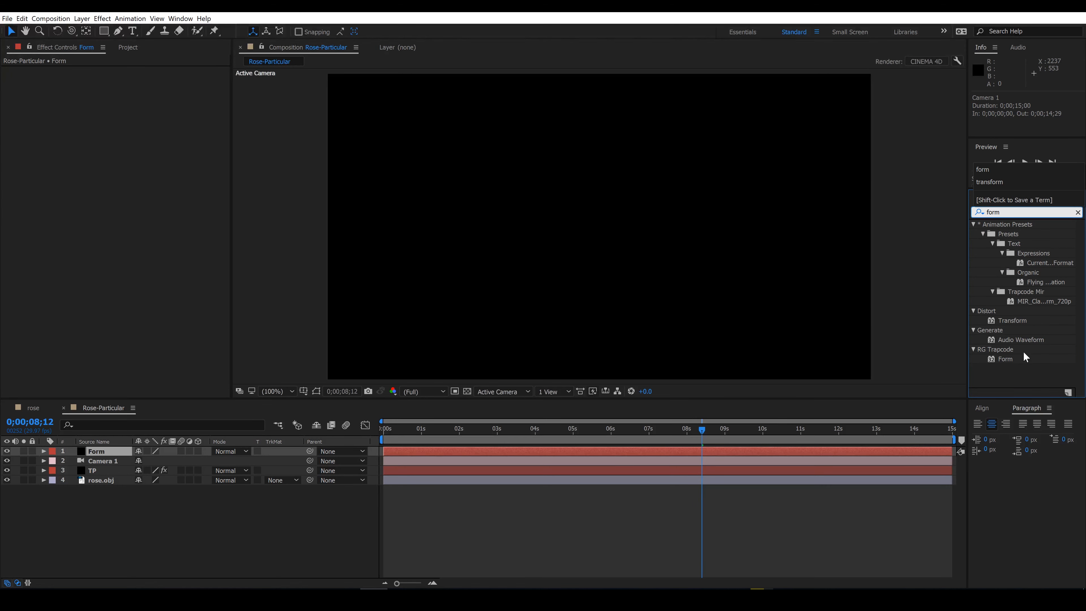
drag(1017, 359, 829, 453)
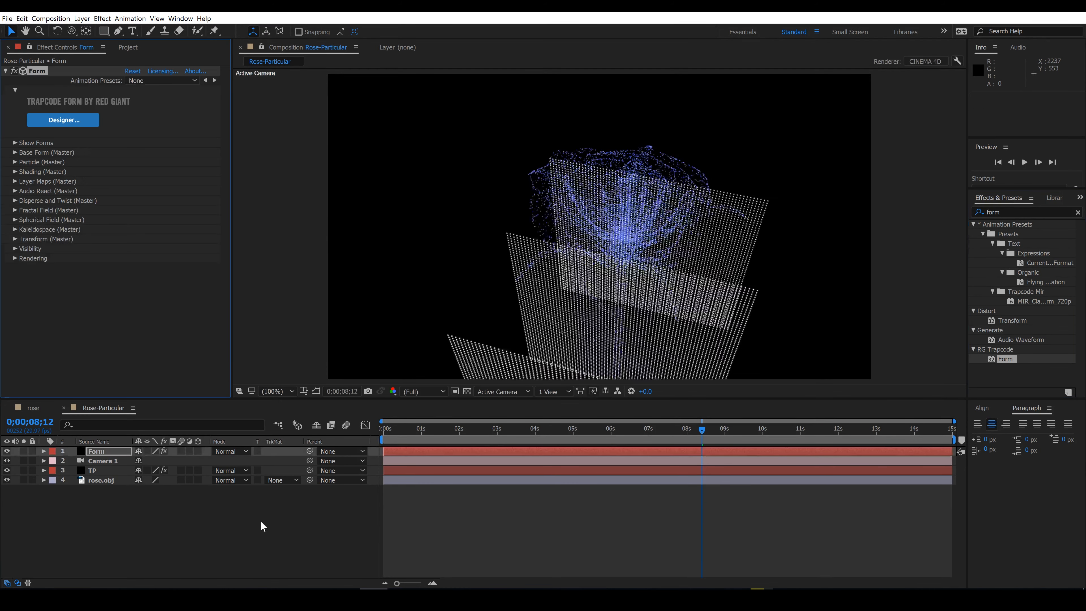
click(94, 450)
drag(94, 450, 98, 464)
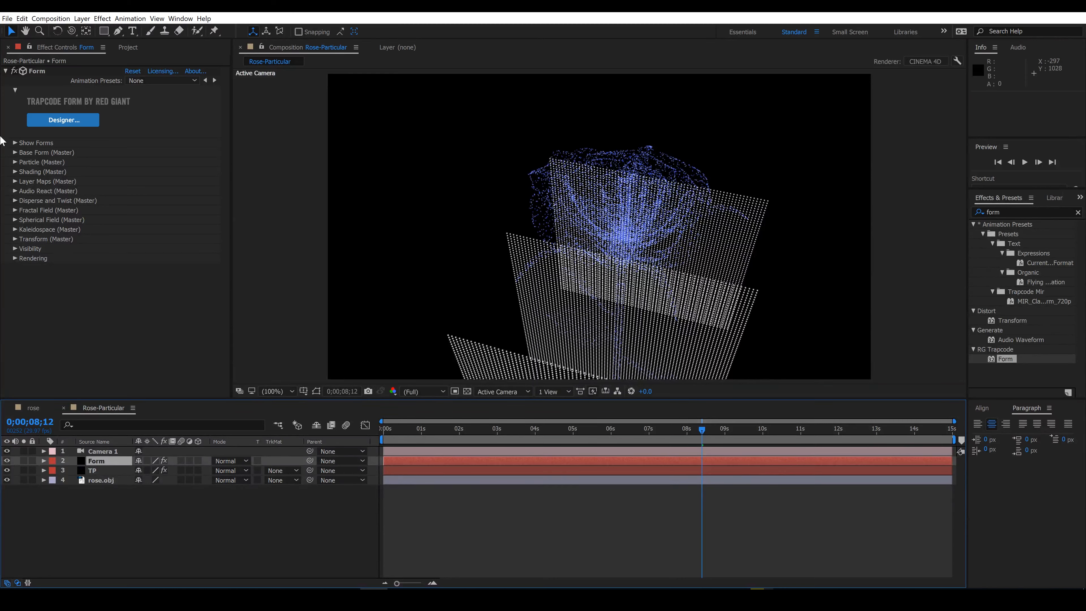
Set the Form effect's base form to OBJ Model using rose.obj, with Size XYZ at 1000
click(15, 152)
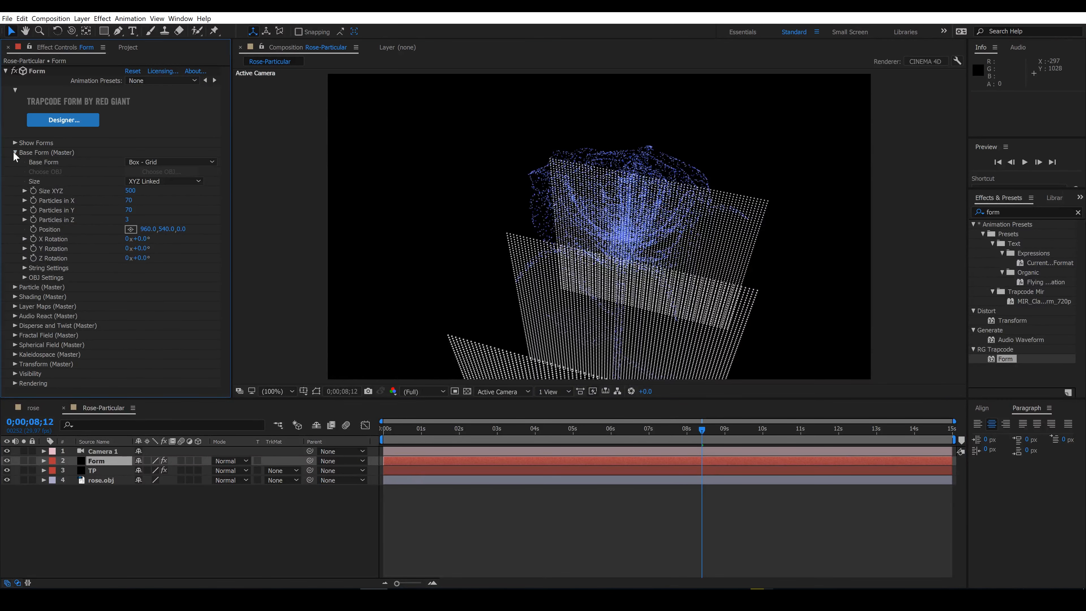
click(157, 162)
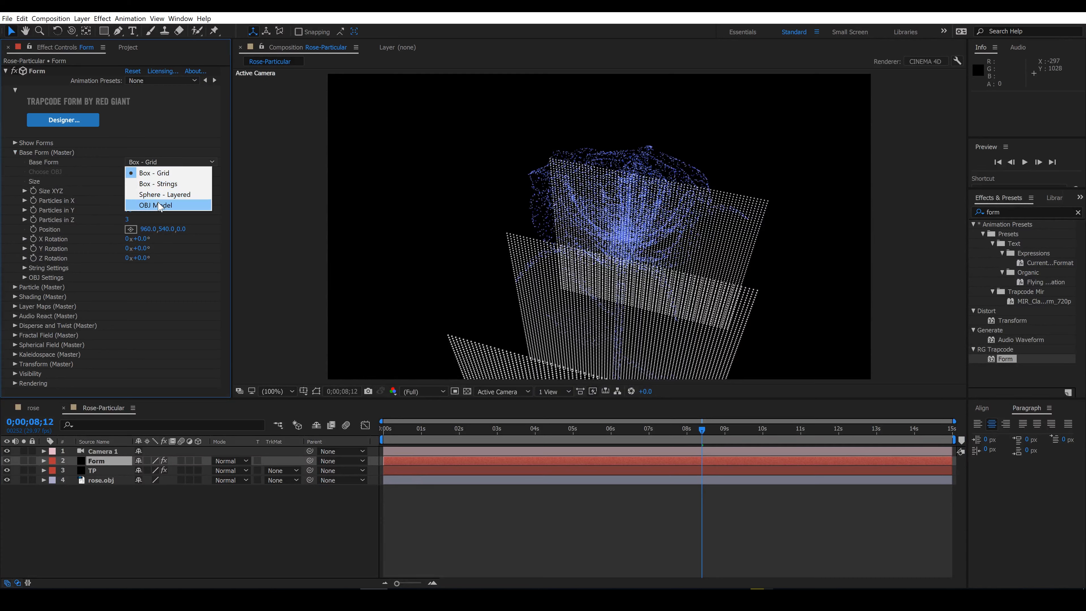
click(158, 205)
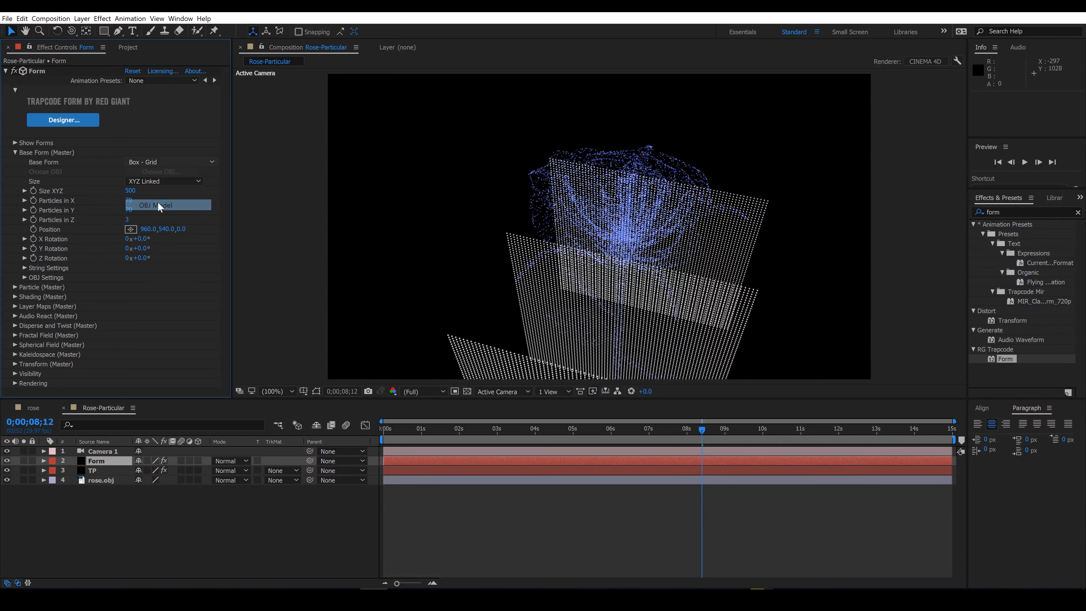
click(24, 277)
click(143, 286)
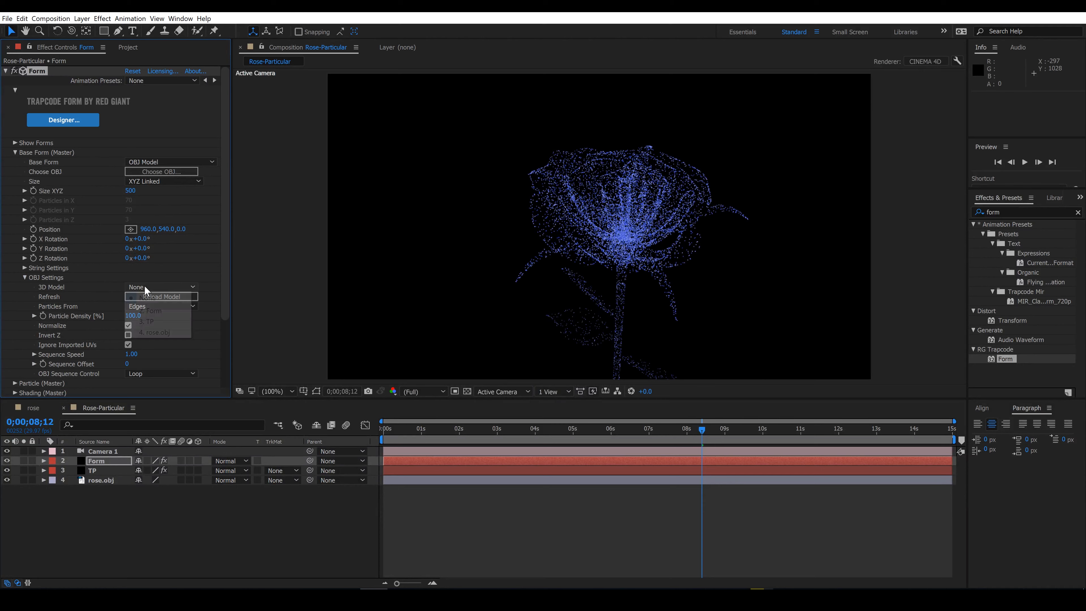
click(156, 332)
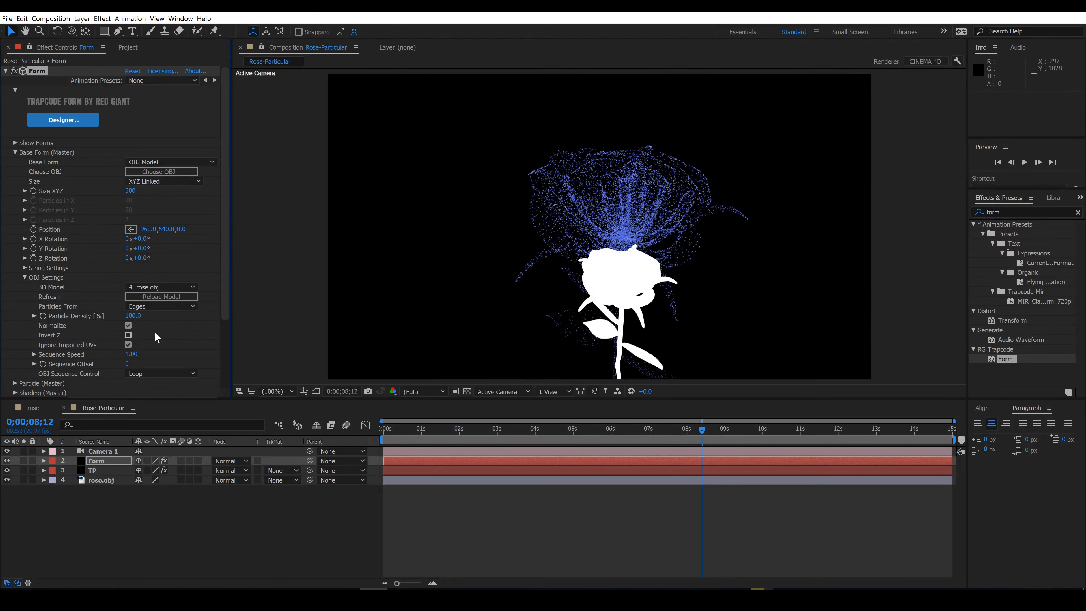
click(130, 190)
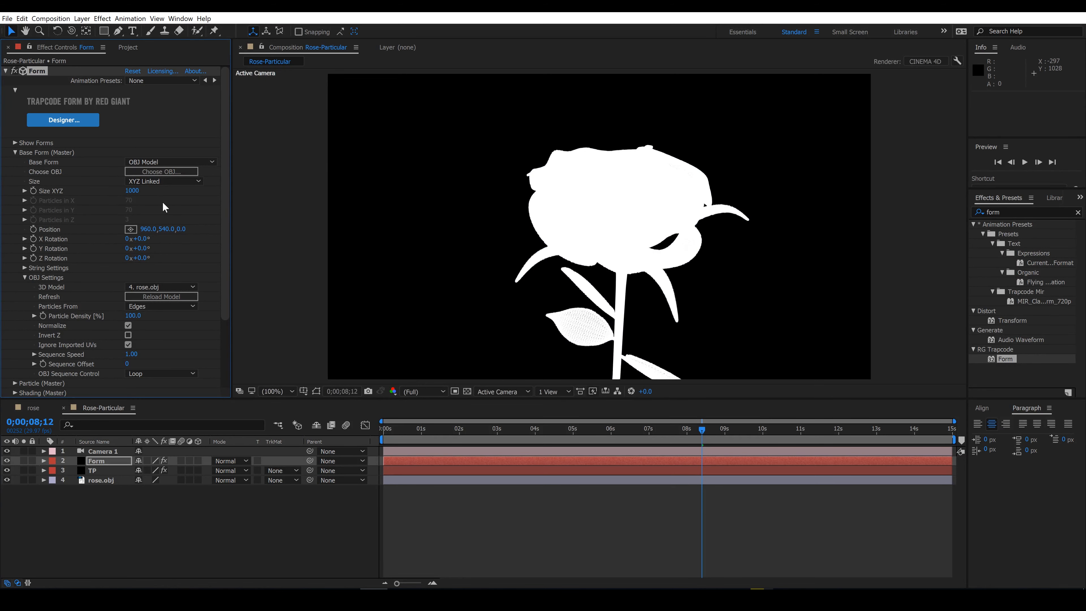
click(15, 152)
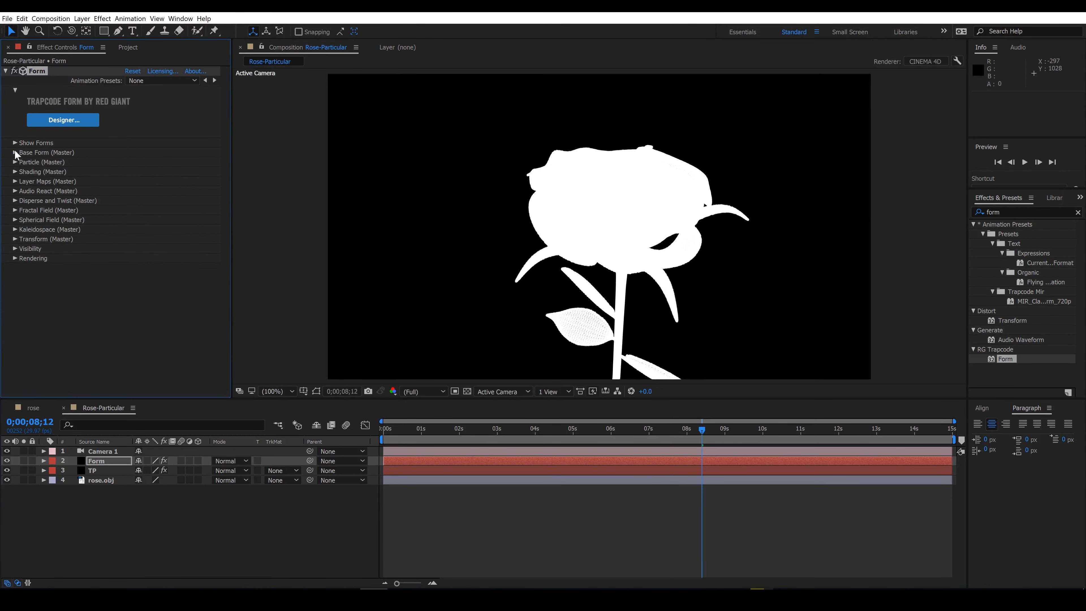
Set the Form effect's particle size to 0
click(15, 162)
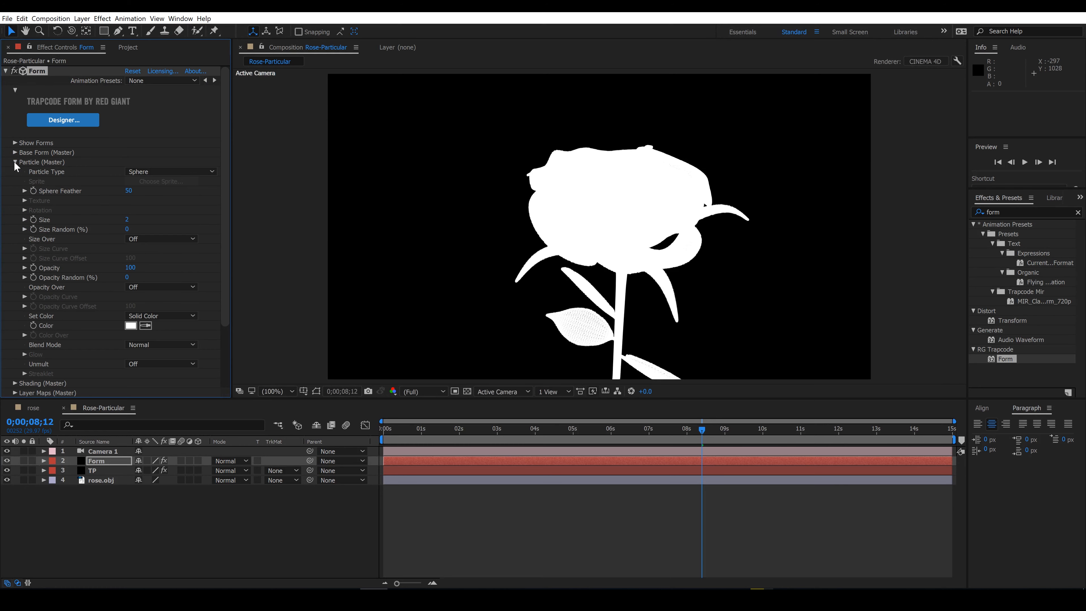
click(129, 219)
text(0)
key(Return)
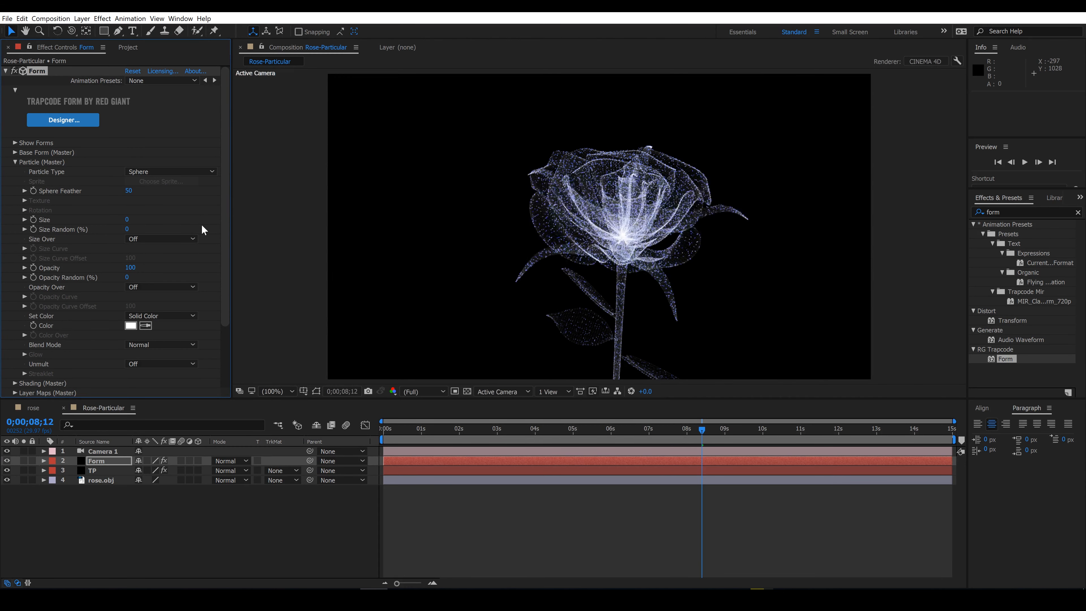
Set the Form effect's particle color to the dark blue 002098
click(131, 325)
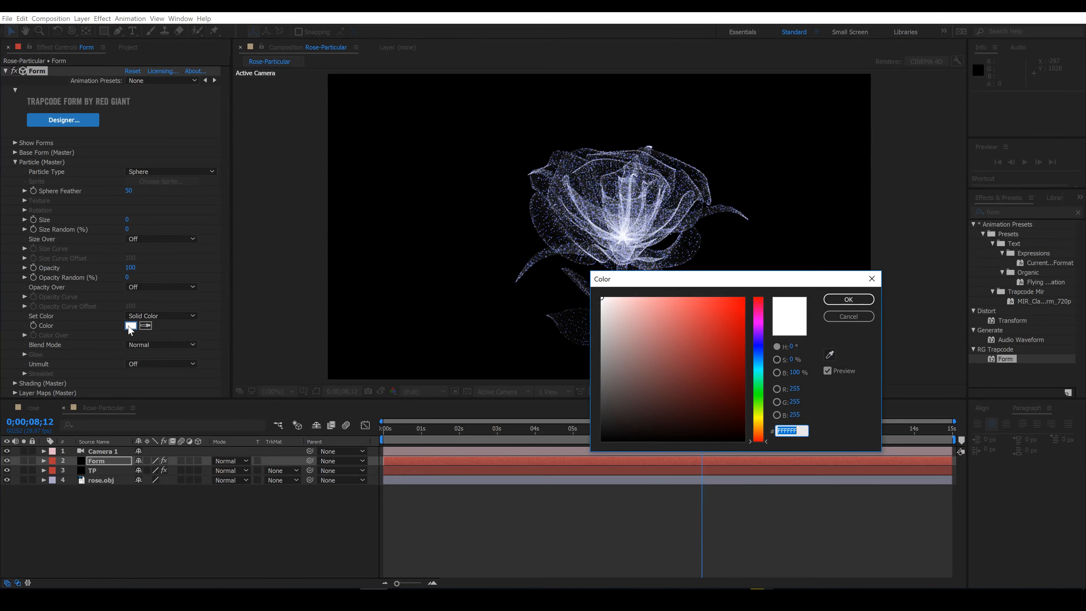
text(002098)
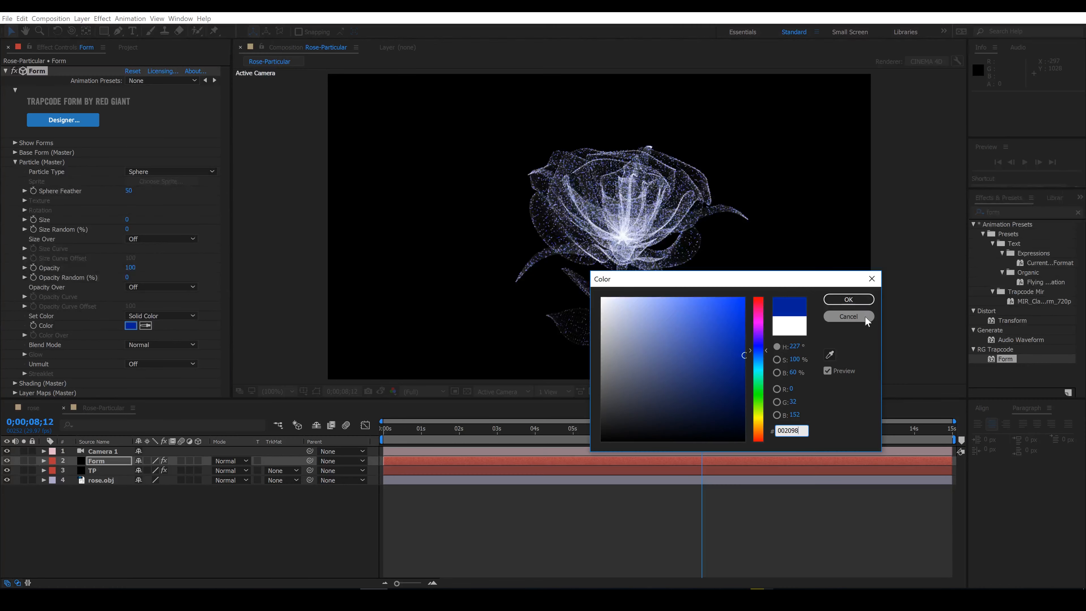
click(848, 300)
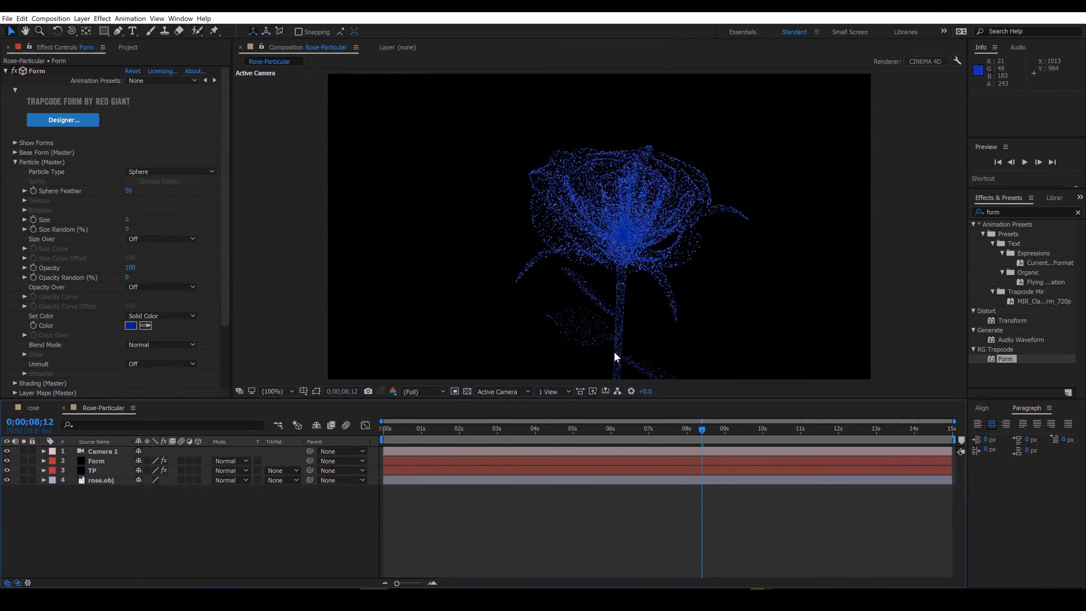
Set the Form effect's particle type to Glow Sphere (No DOF)
click(212, 172)
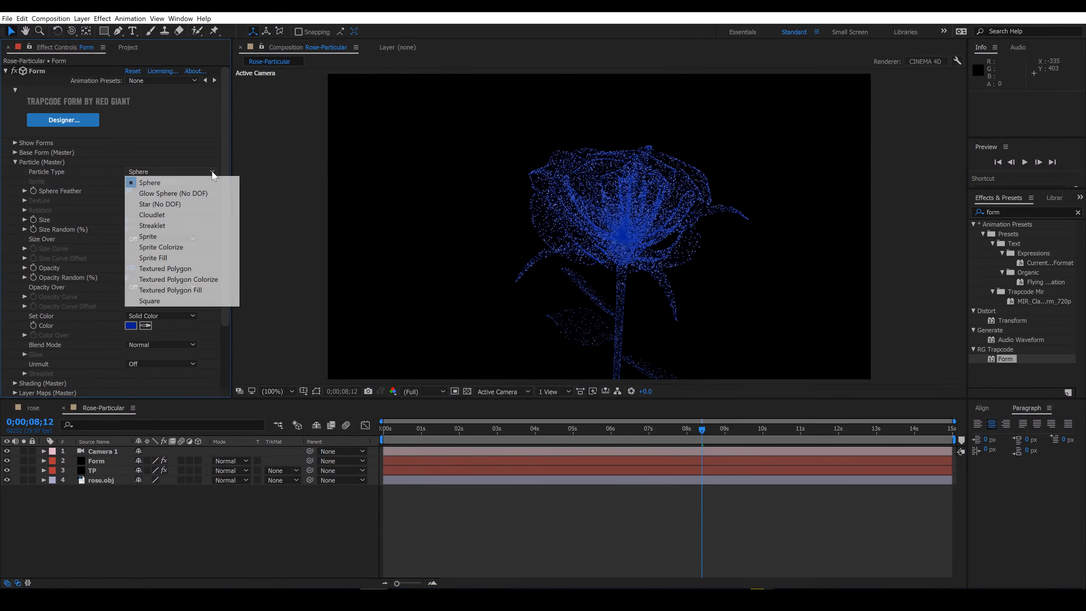
click(212, 193)
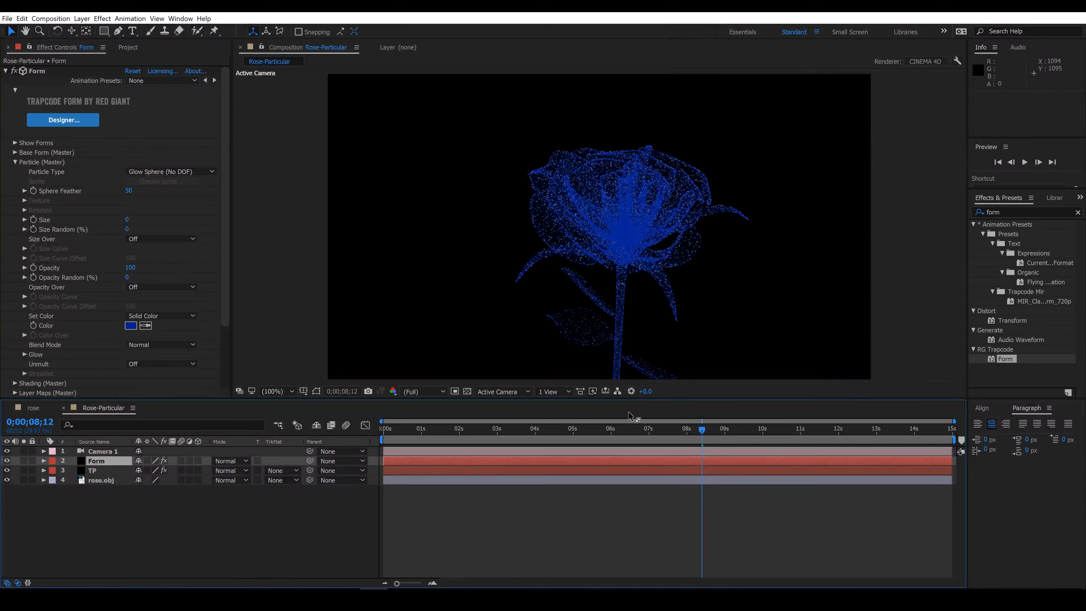
Move and orbit Camera 1 for a closer view of the rose, toggling the Form layer's visibility off and back on to compare
click(621, 453)
click(74, 30)
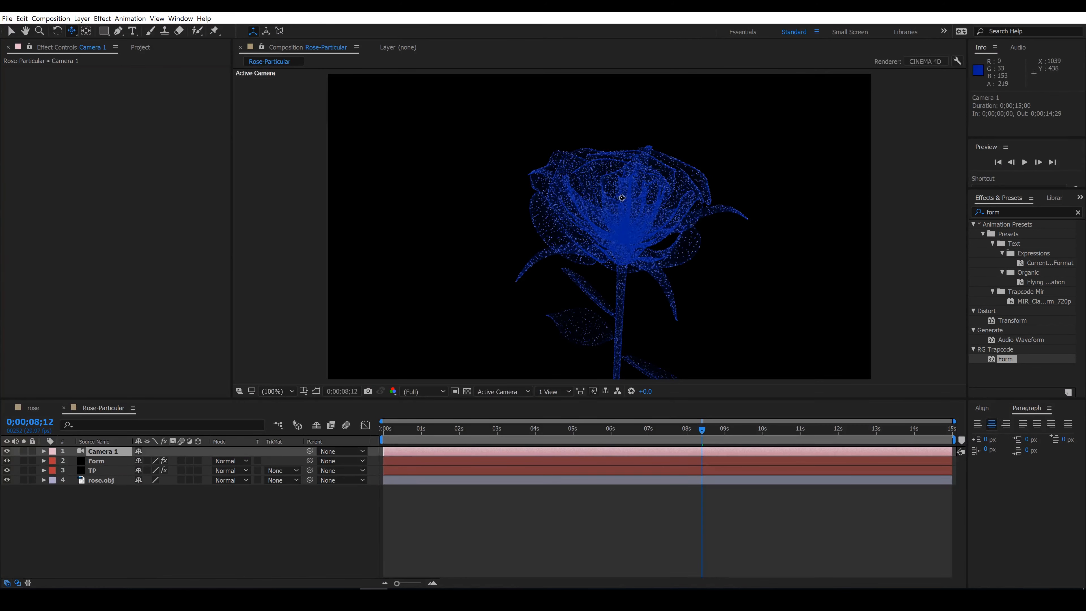
drag(623, 191, 688, 273)
click(7, 461)
drag(620, 201, 642, 215)
key(c)
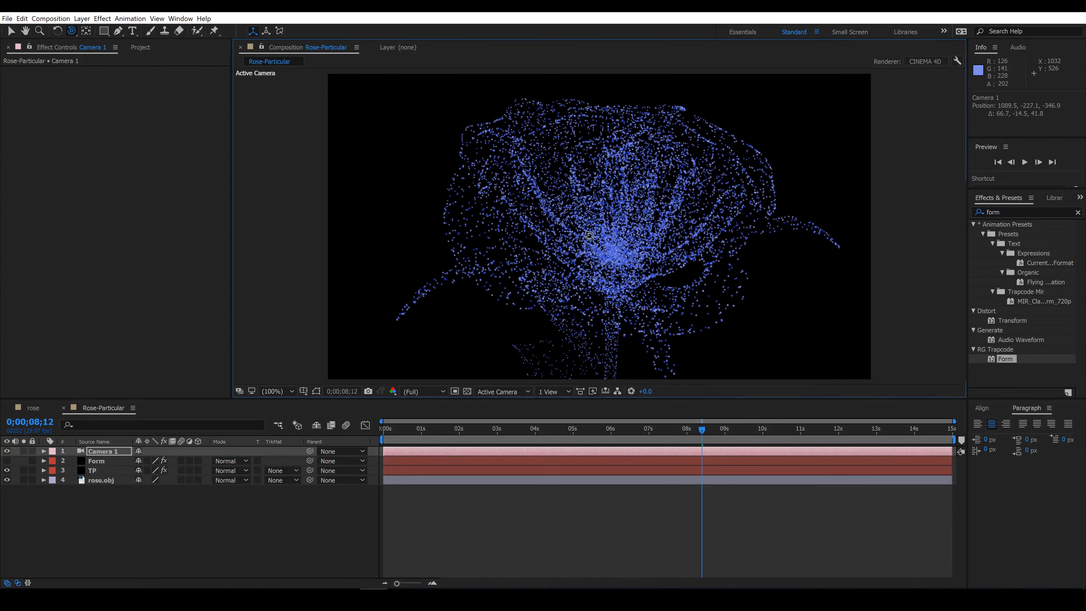
click(7, 462)
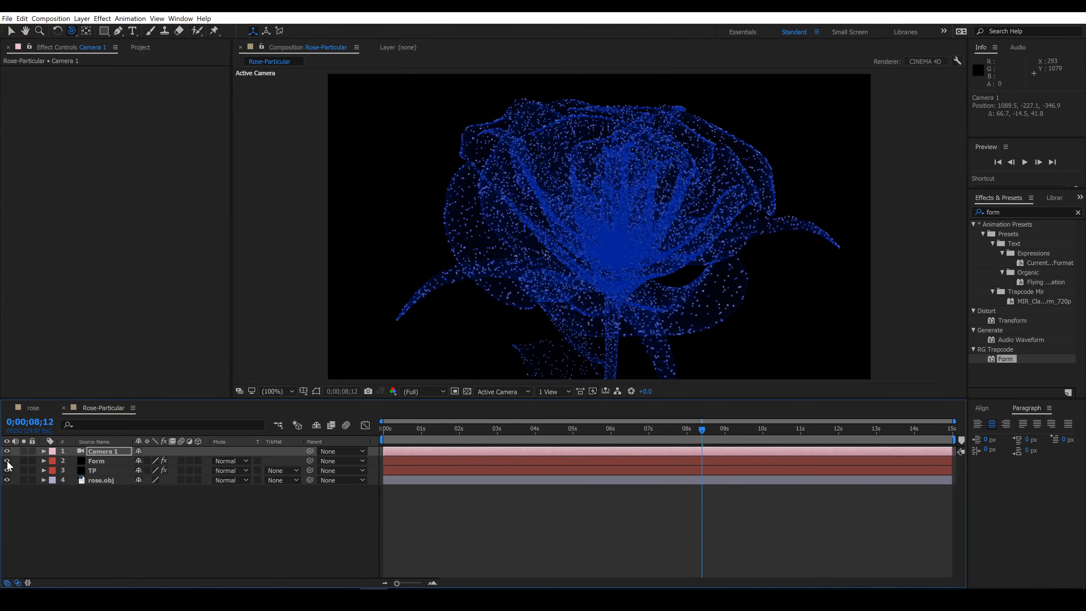
Lower the particle opacity of the Master System in the TP layer's Particular effect
click(429, 470)
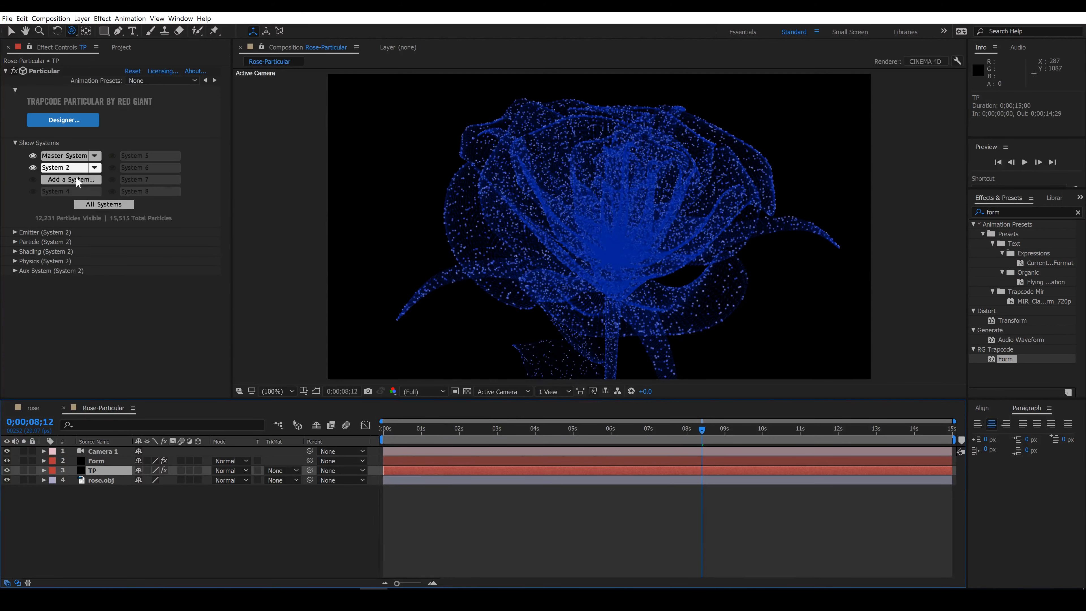
click(68, 156)
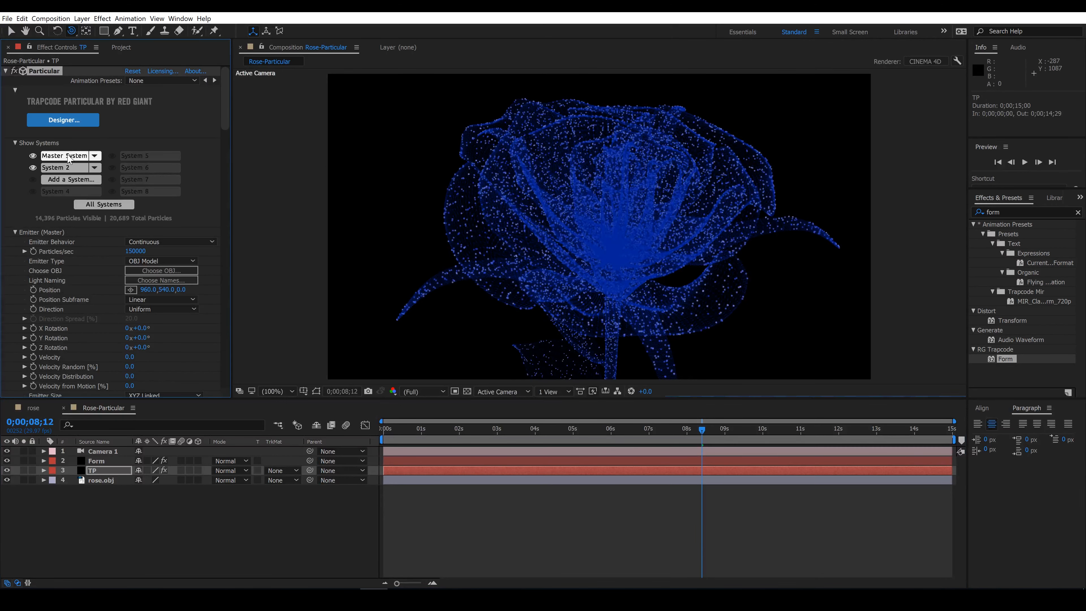
click(15, 232)
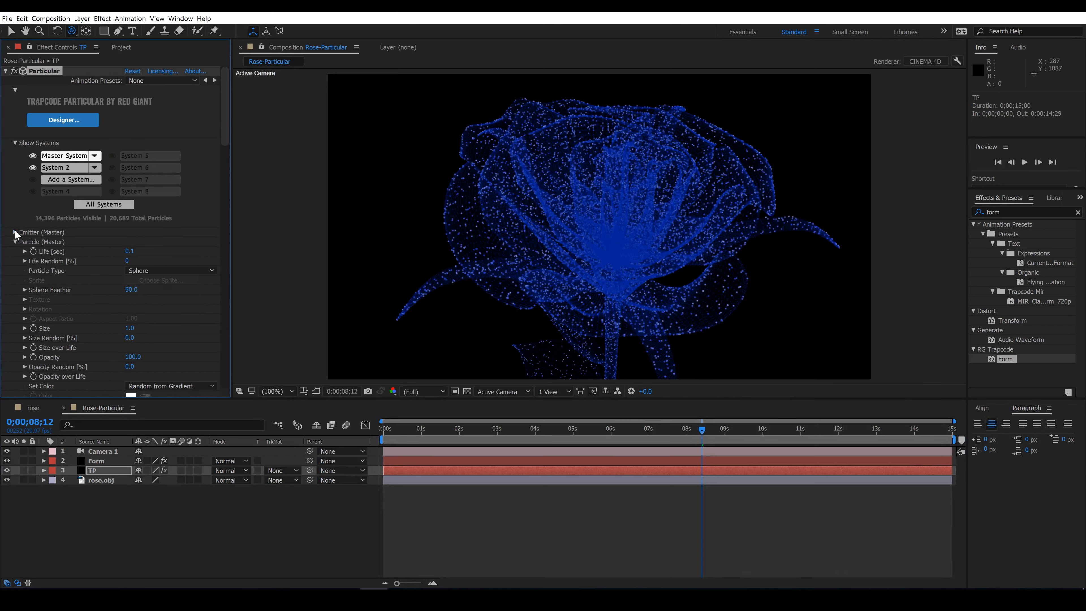
drag(224, 131, 228, 153)
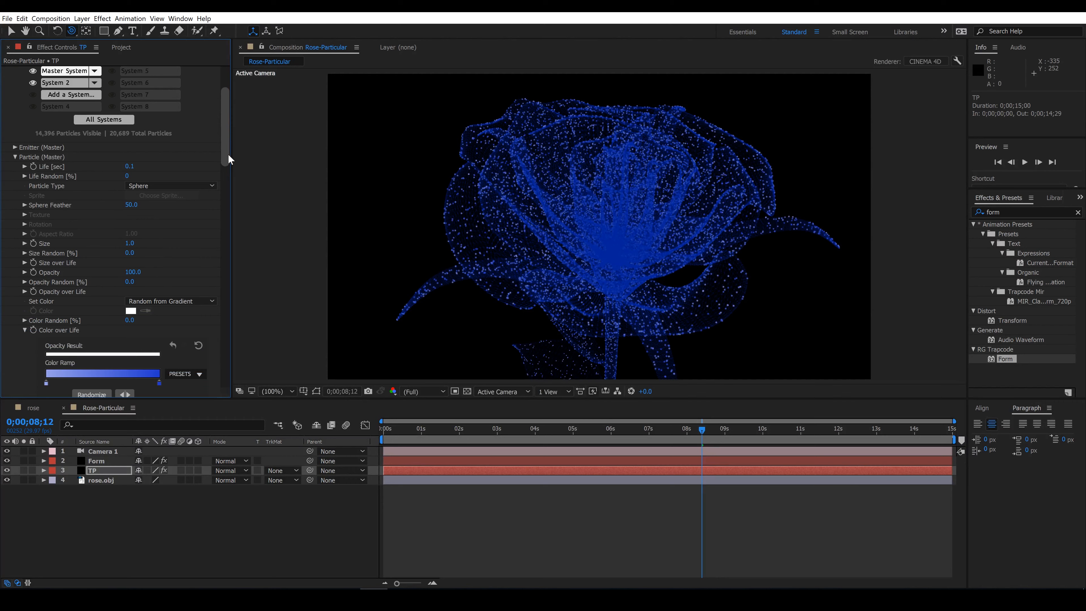
click(130, 272)
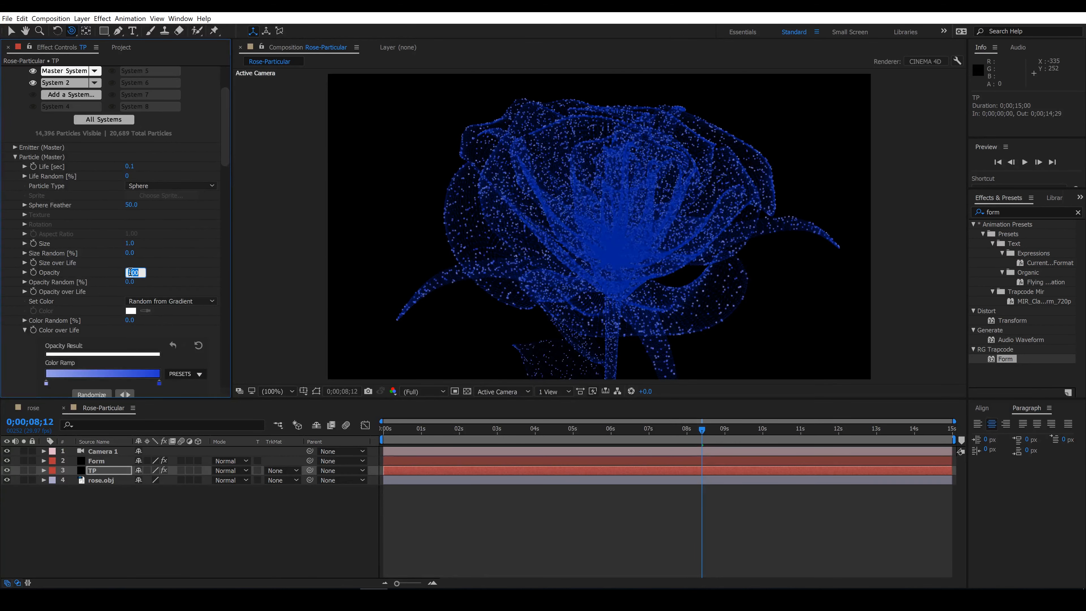
text(6)
key(Return)
Set the particle opacity of Particular's System 2 to 60, and collapse its open settings groups
click(61, 84)
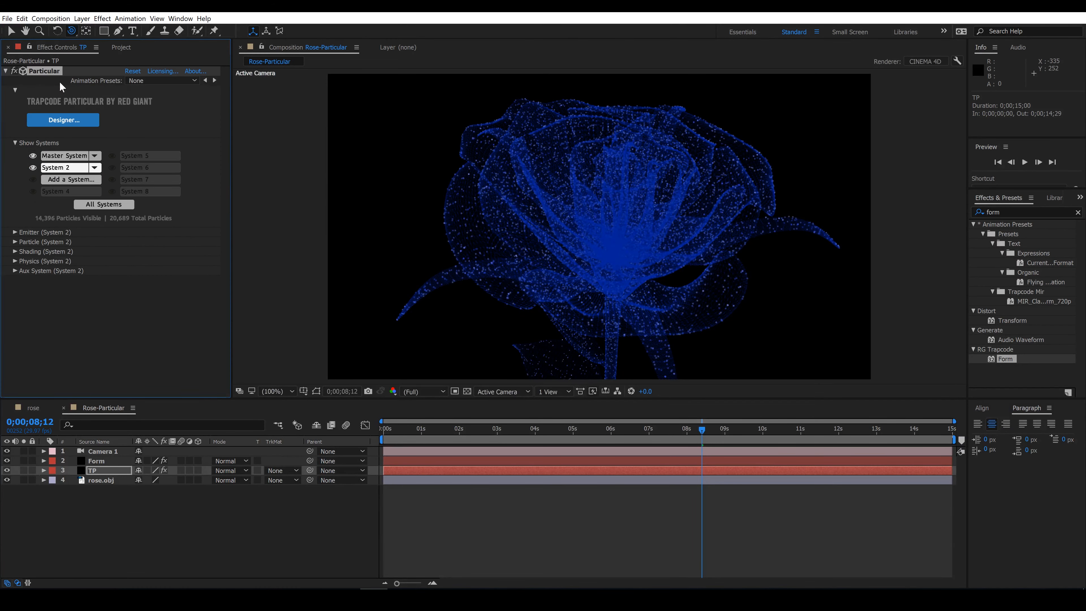
click(15, 242)
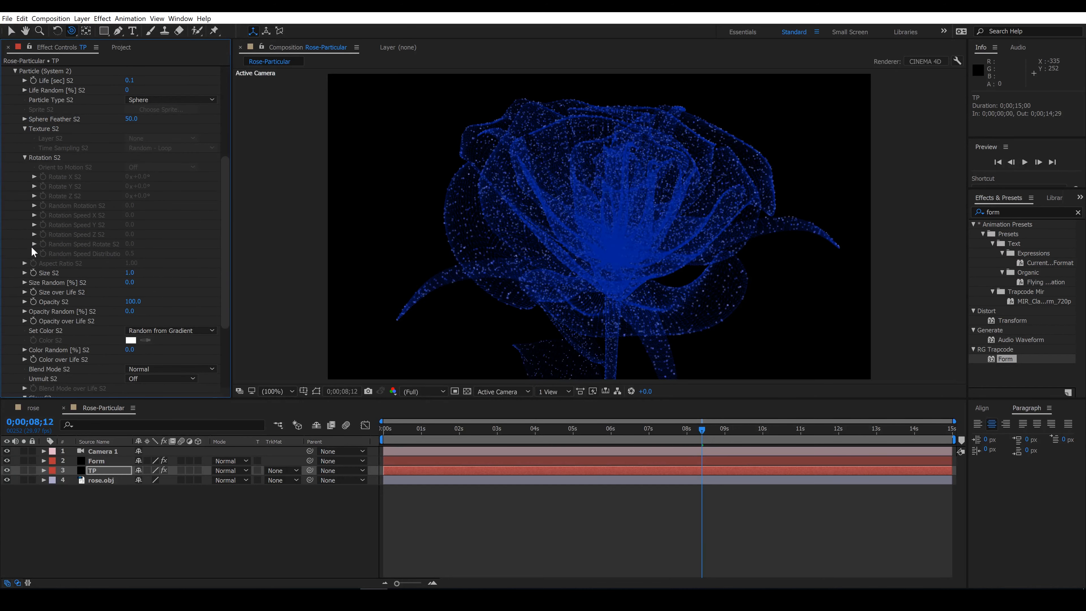
click(136, 302)
text(60)
key(Return)
scroll(223, 316, up, 8)
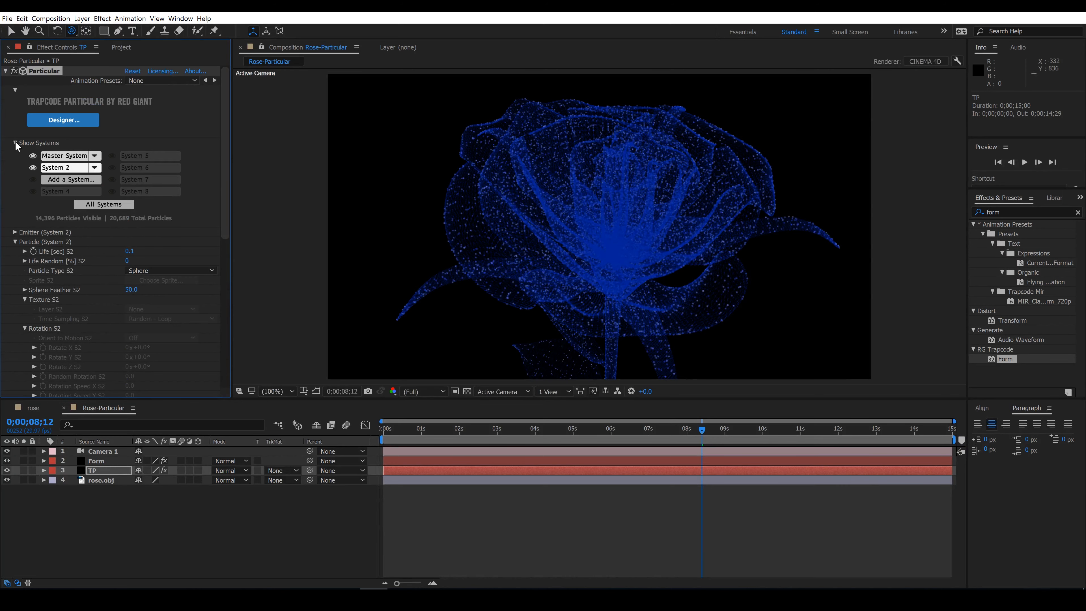
click(16, 144)
click(15, 163)
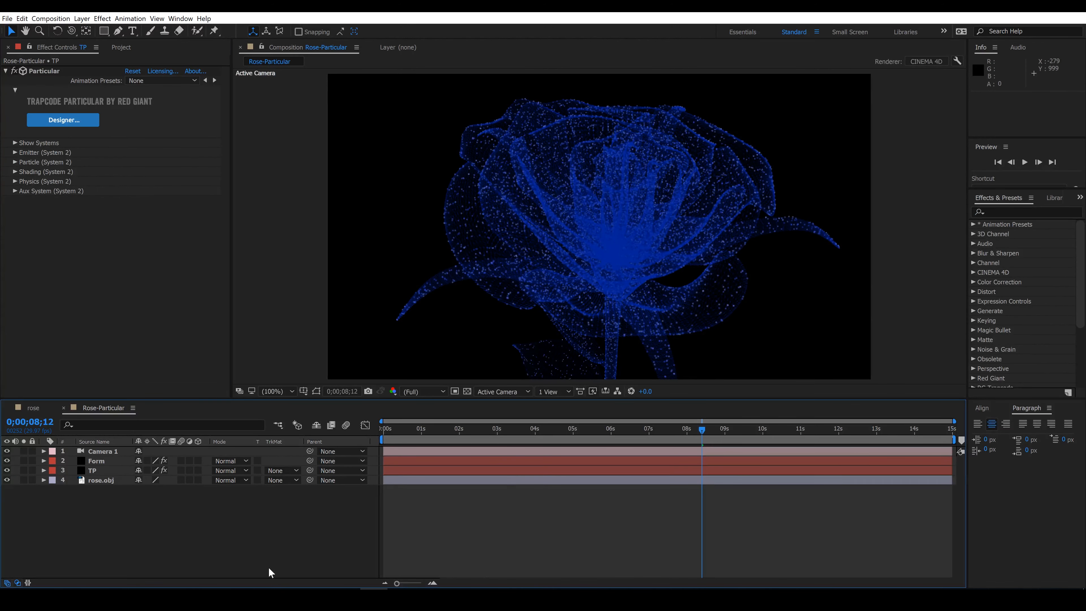
Create a black 1920 x 1080 solid named bg and place it beneath all the other layers
key(ctrl+y)
text(bg)
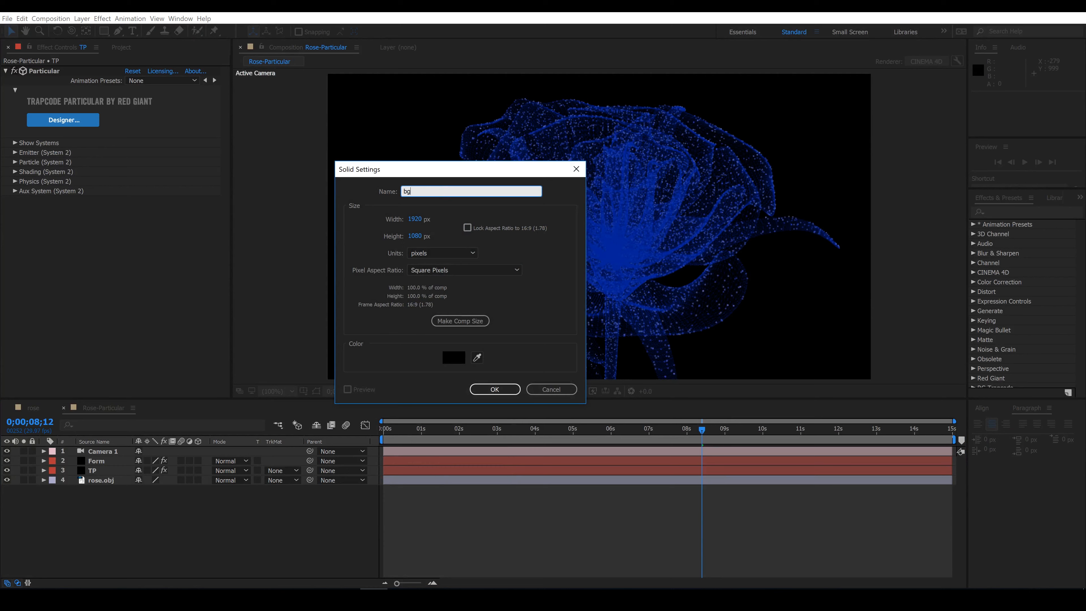
key(Return)
drag(95, 451, 101, 493)
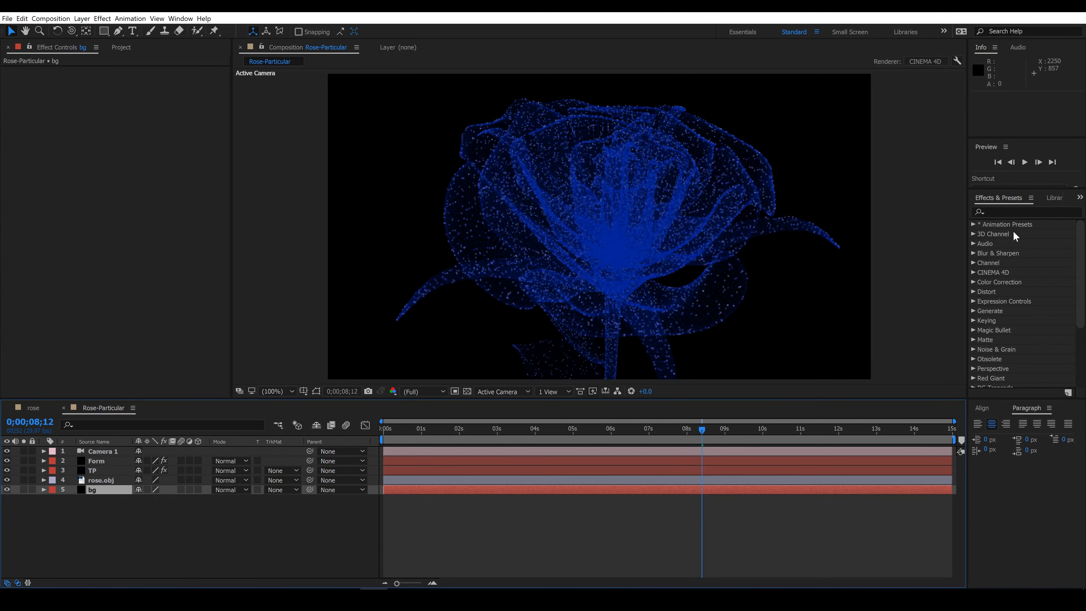
Find the Gradient Ramp effect and apply it to the bg layer
click(1012, 212)
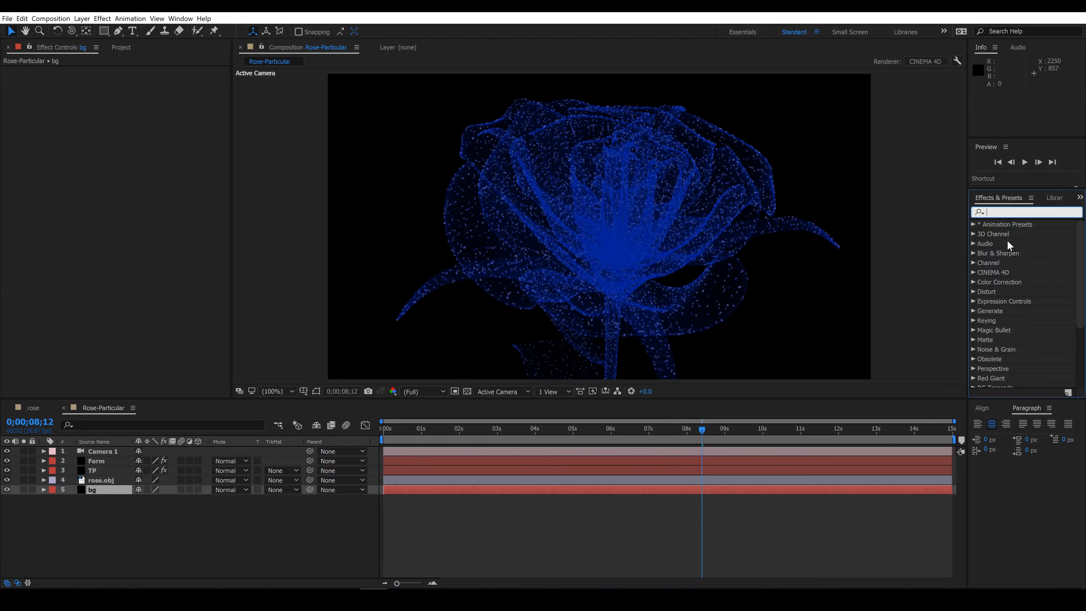
text(ramp)
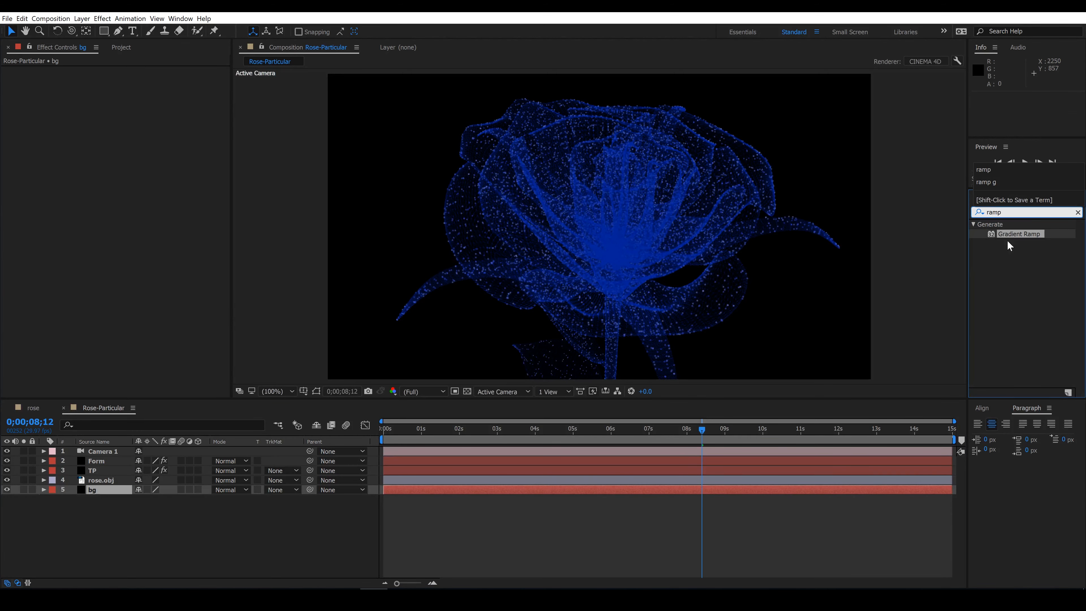
drag(1009, 234, 693, 489)
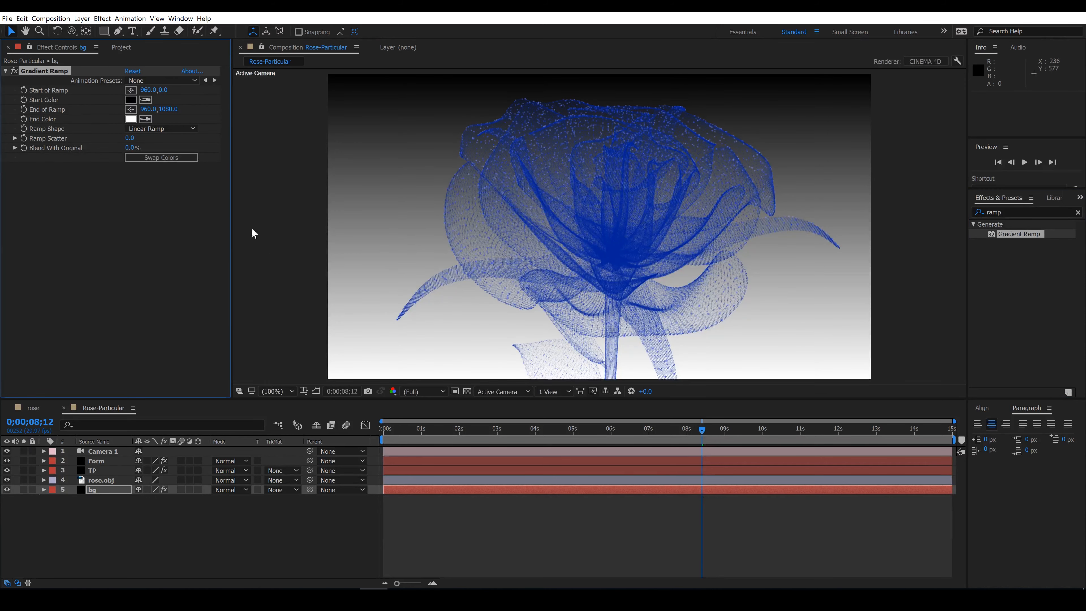
Set the Gradient Ramp's end color to black and its start color to blue 0019C9
click(146, 120)
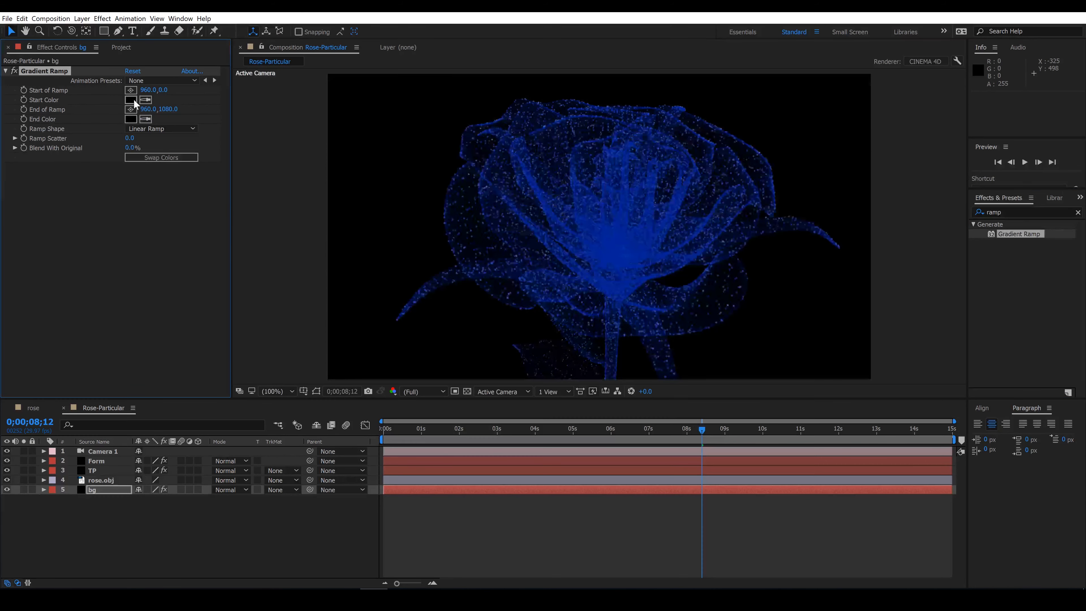
click(129, 99)
text(0019C9)
key(Return)
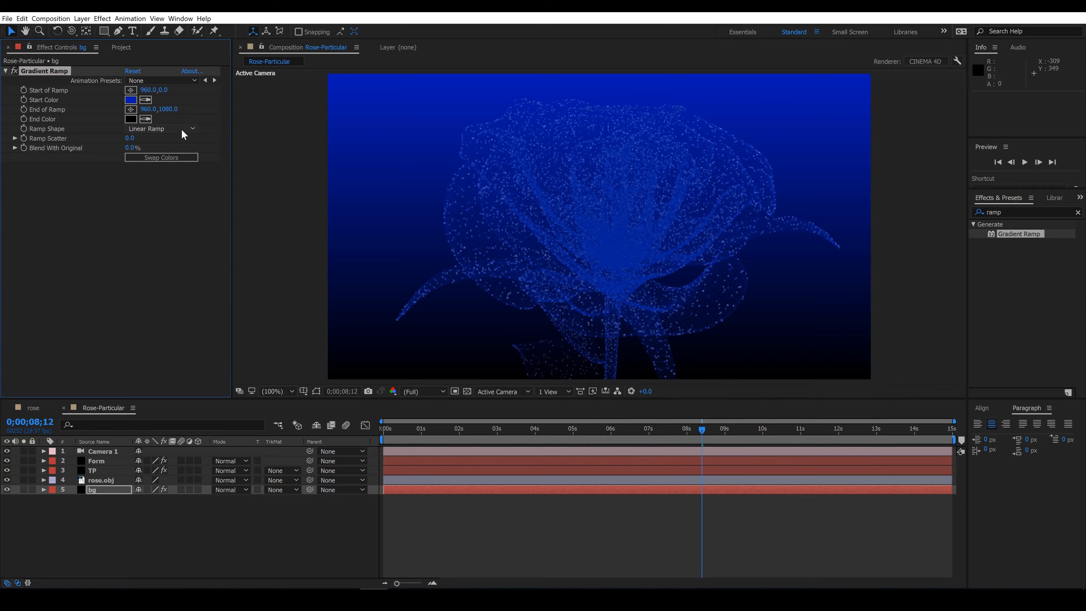
Make the gradient a Radial Ramp starting at 812, -870 and ending at 902, 1234
click(182, 130)
click(179, 149)
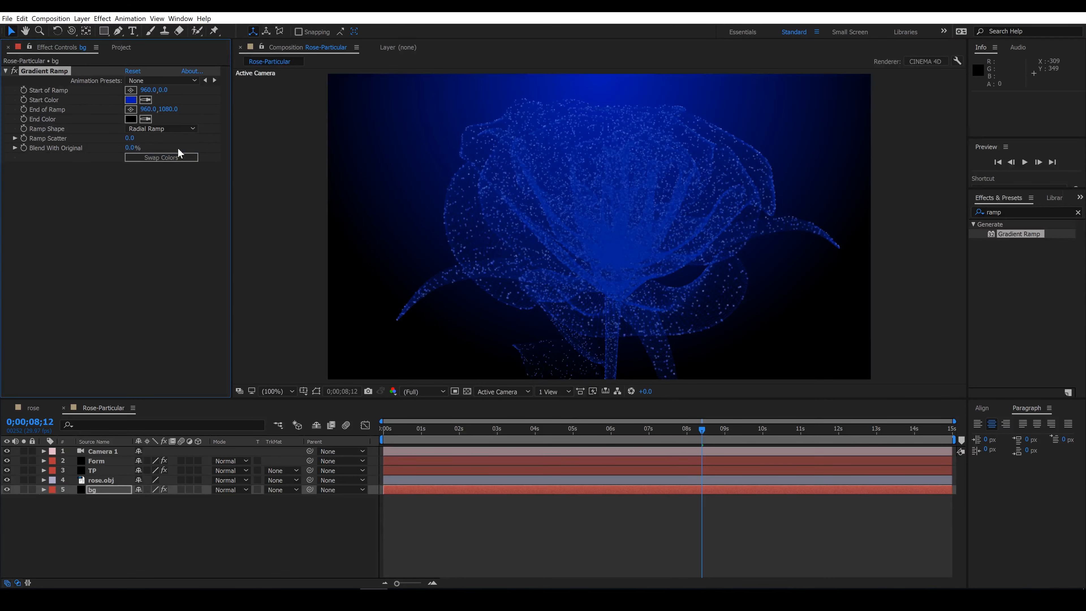
click(149, 90)
text(812)
key(Tab)
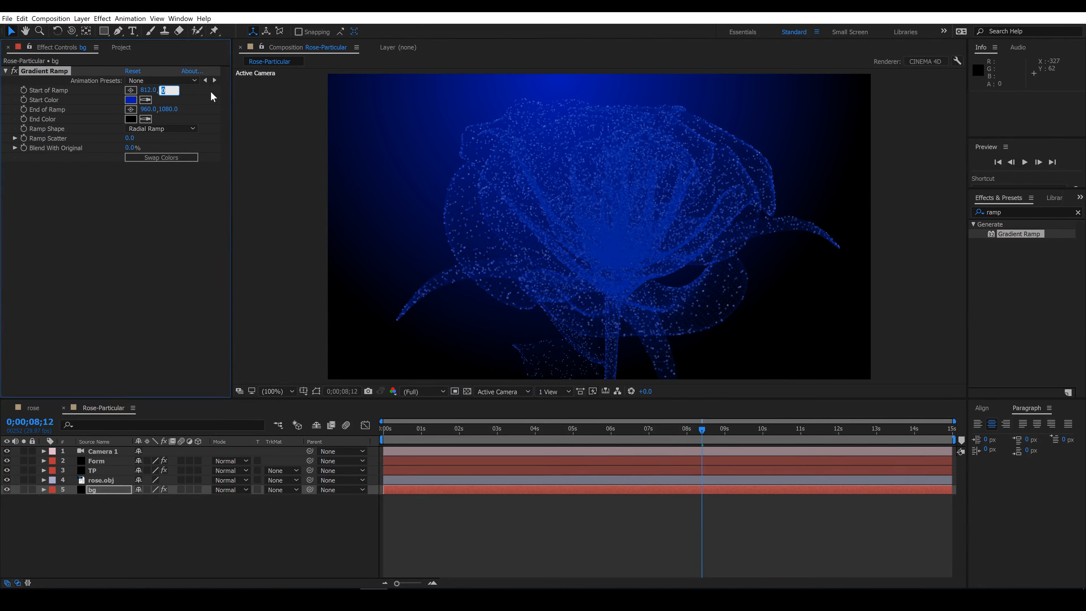
text(-)
key(Tab)
text(902)
key(Tab)
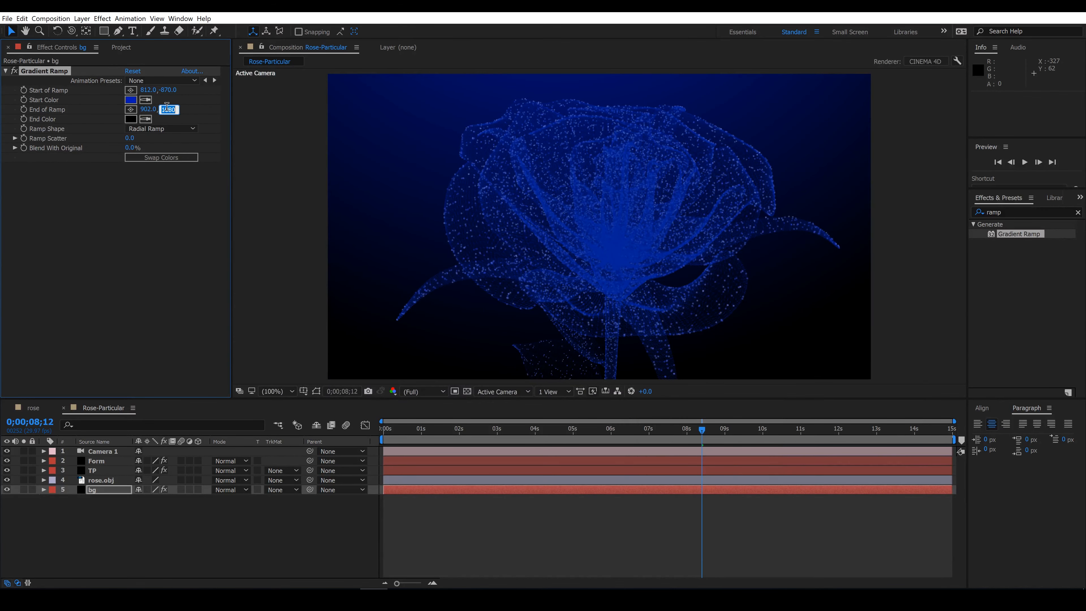
text(1234)
key(Return)
click(196, 253)
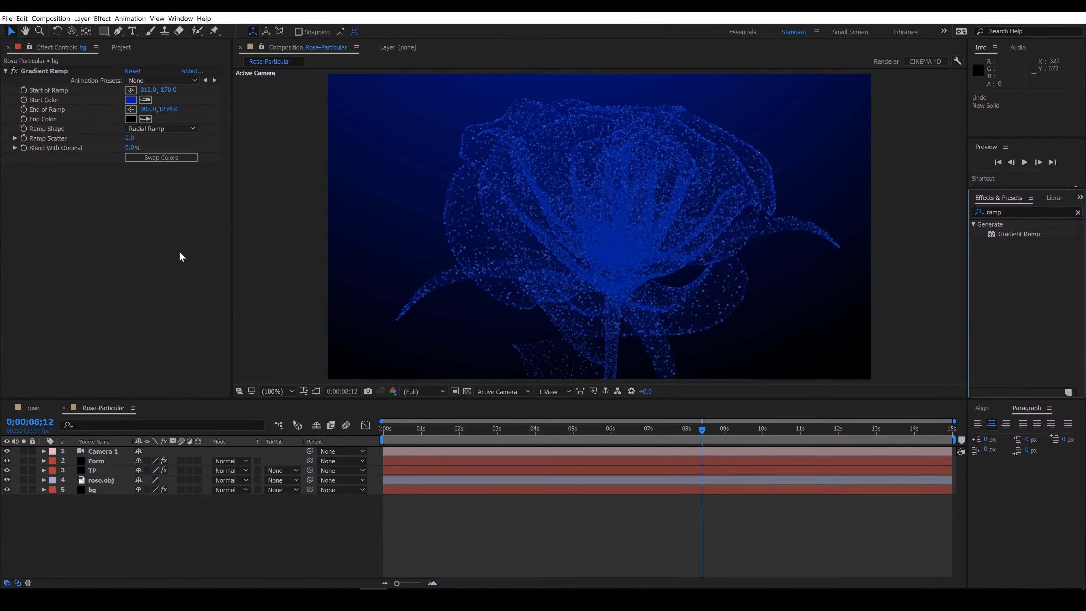
Add a new adjustment layer above all the layers and apply the Glow effect to it
right_click(228, 554)
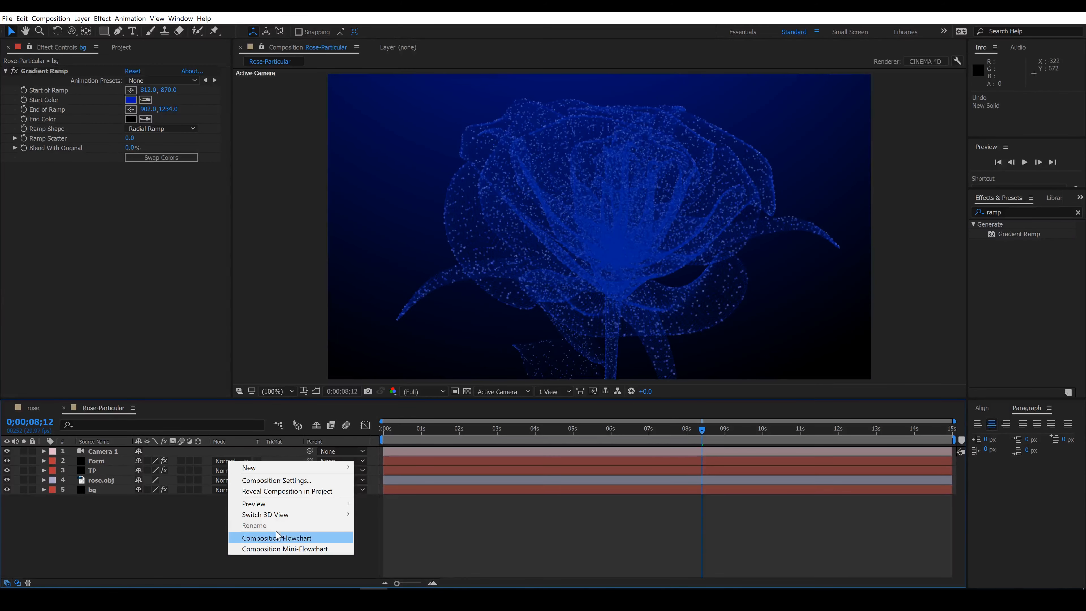
mouse_move(340, 469)
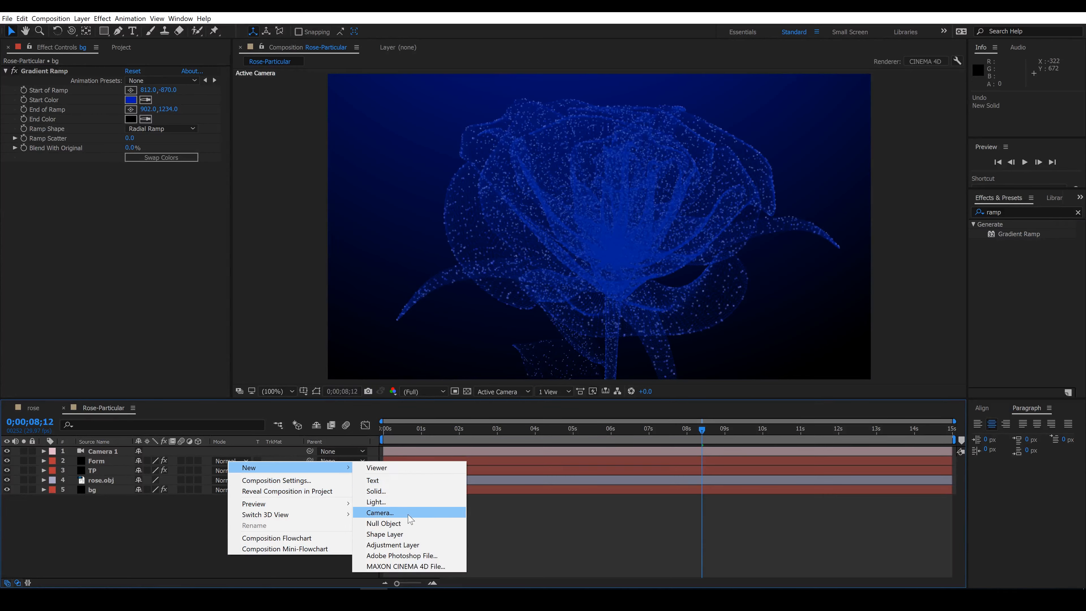
click(418, 546)
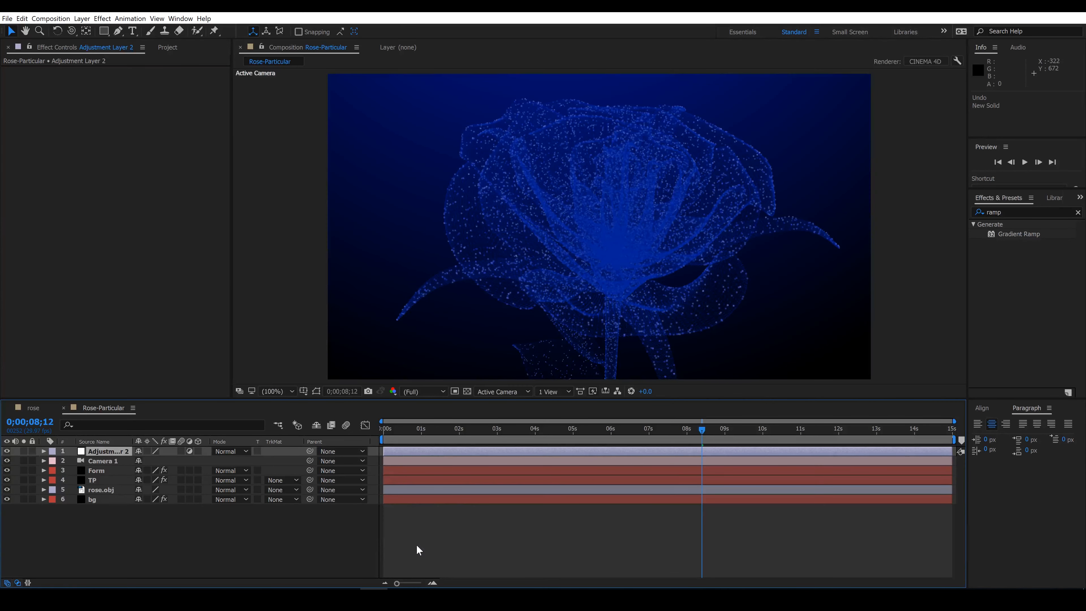
click(1015, 212)
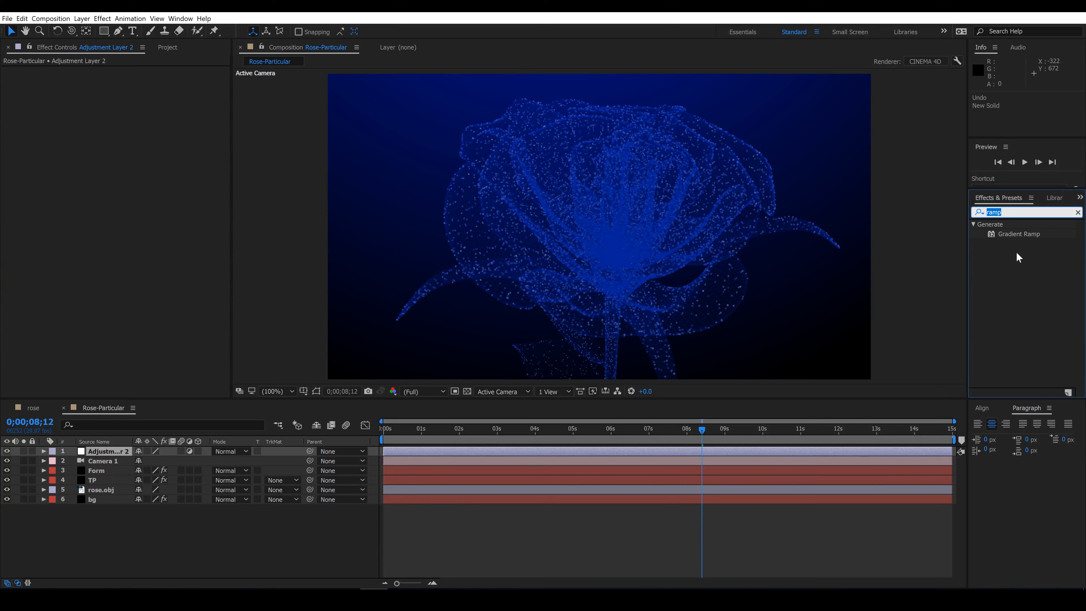
text(glow)
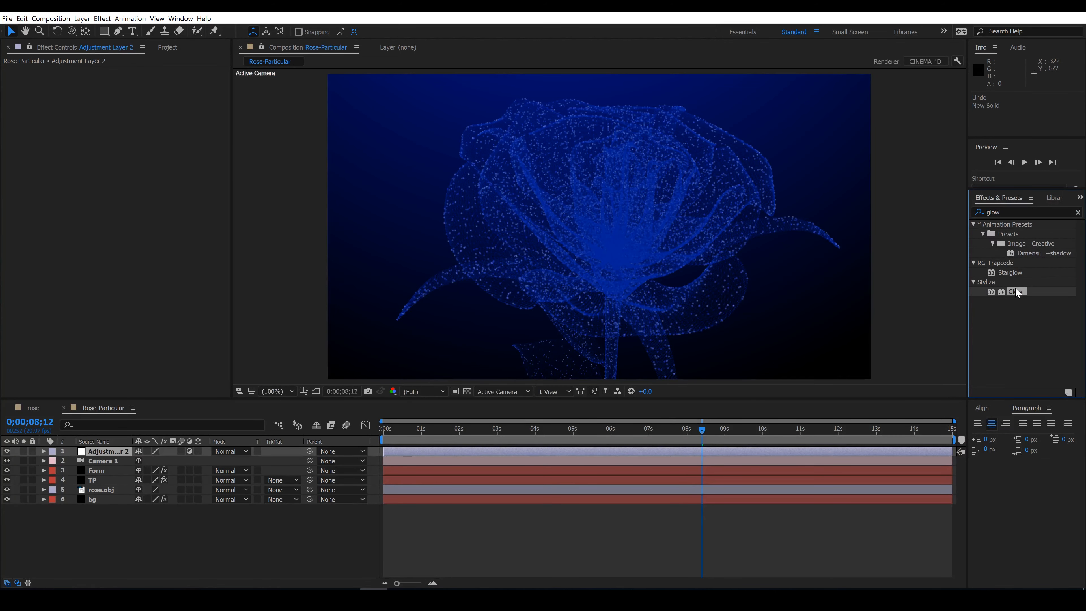
drag(1015, 289, 681, 448)
click(95, 406)
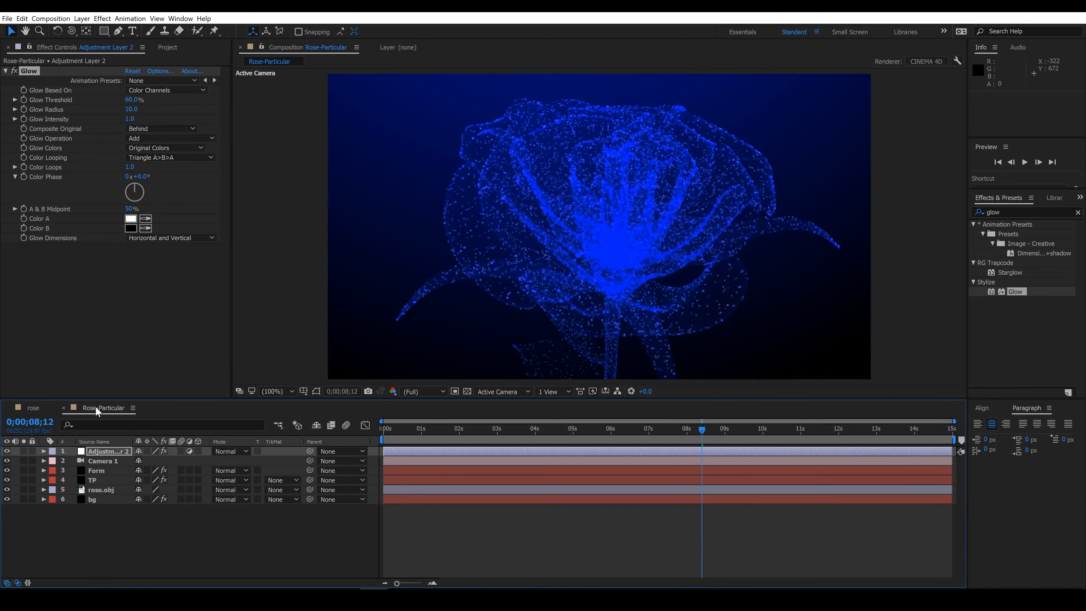
Set the Glow effect's radius to 1 and its intensity to 0.3
click(132, 109)
text(1)
key(Return)
click(130, 120)
text(0.3)
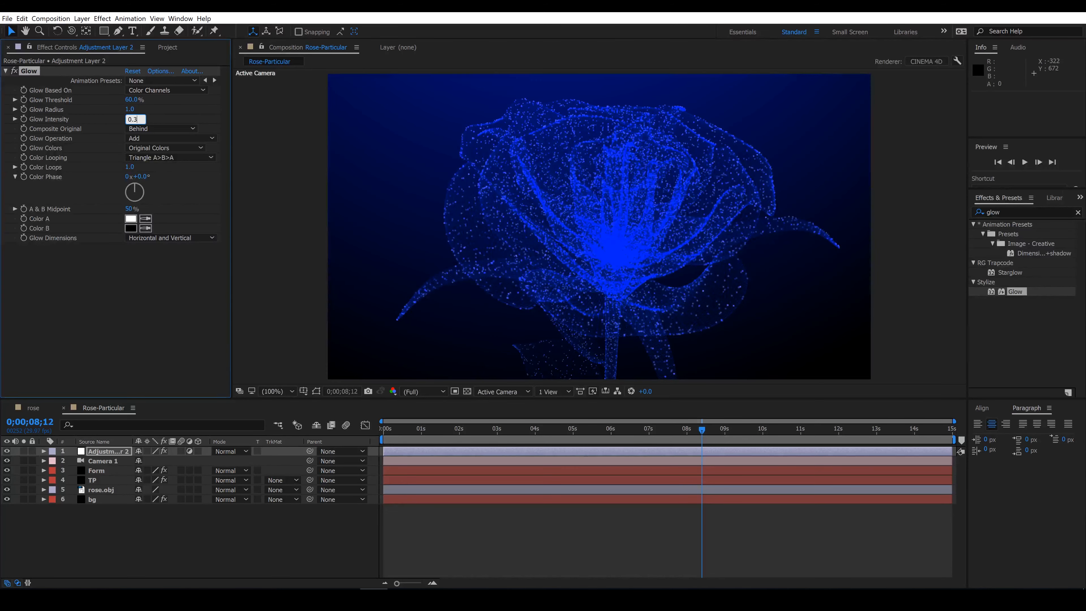
key(Return)
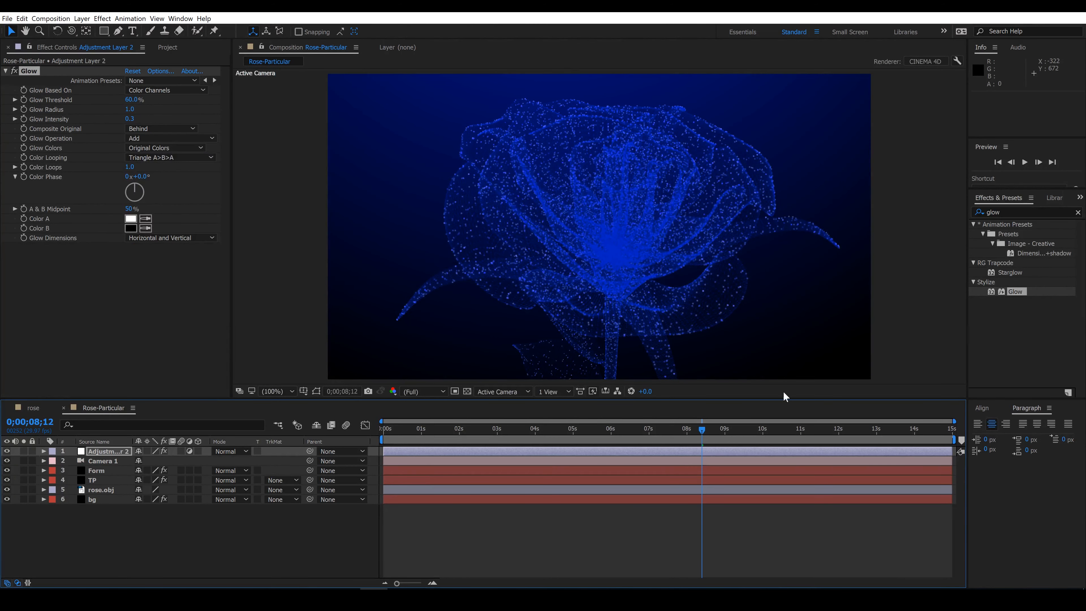
Find the Curves color correction effect and apply it to the top adjustment layer
click(997, 212)
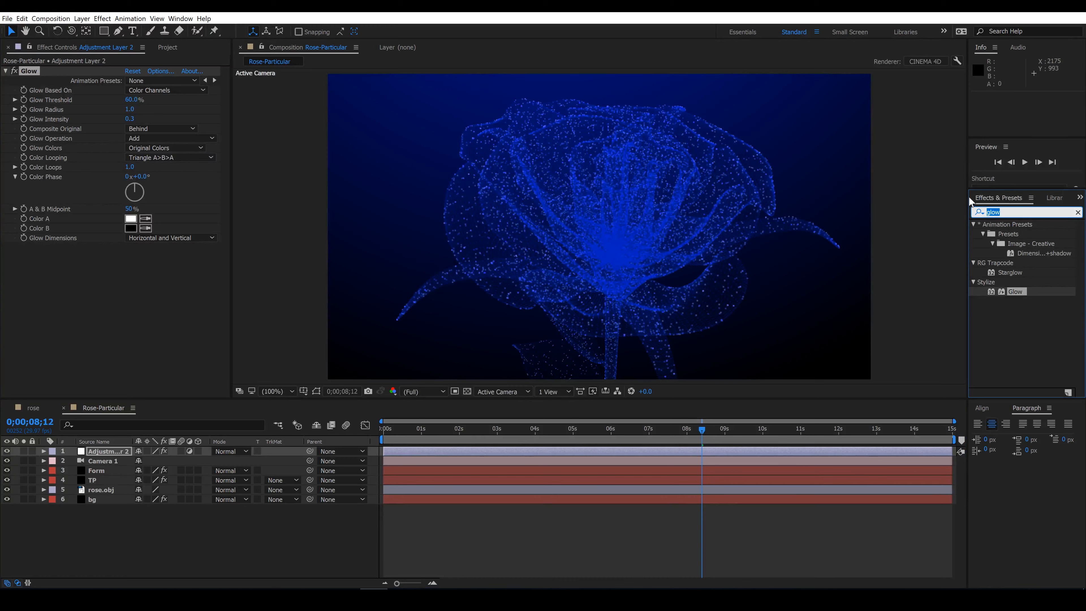
text(cur)
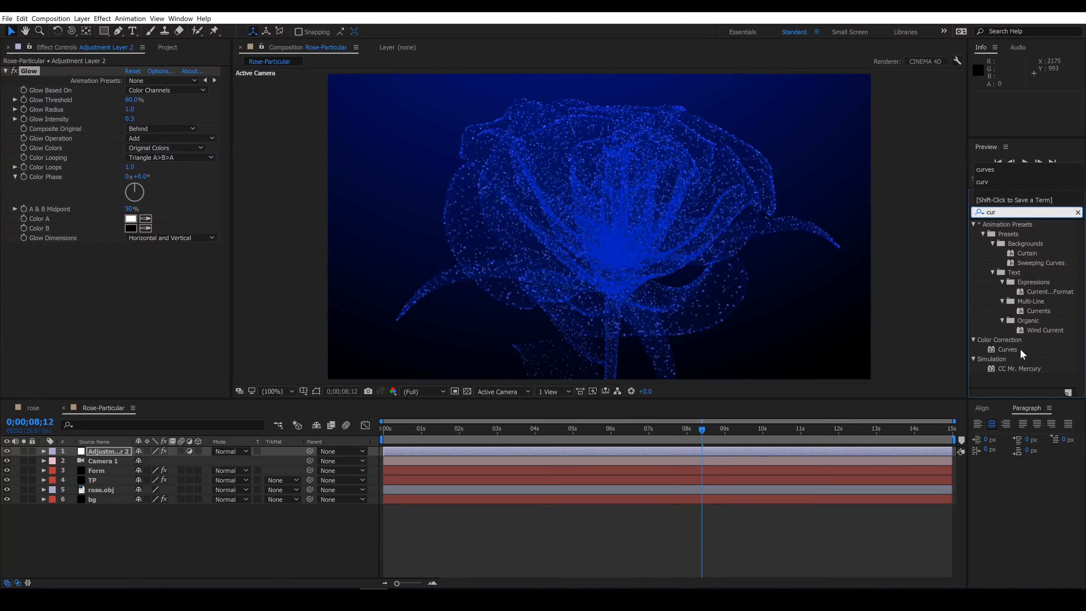
drag(1007, 349, 765, 452)
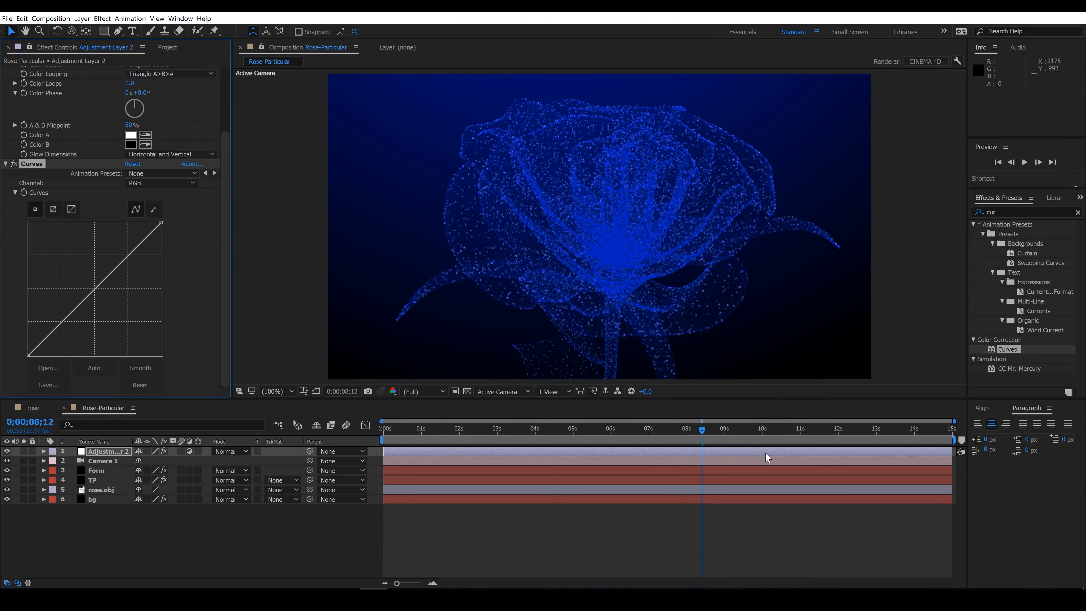
Shape the RGB curve into a gentle S by raising the highlights and lowering the shadows
drag(128, 255, 124, 249)
drag(62, 322, 64, 324)
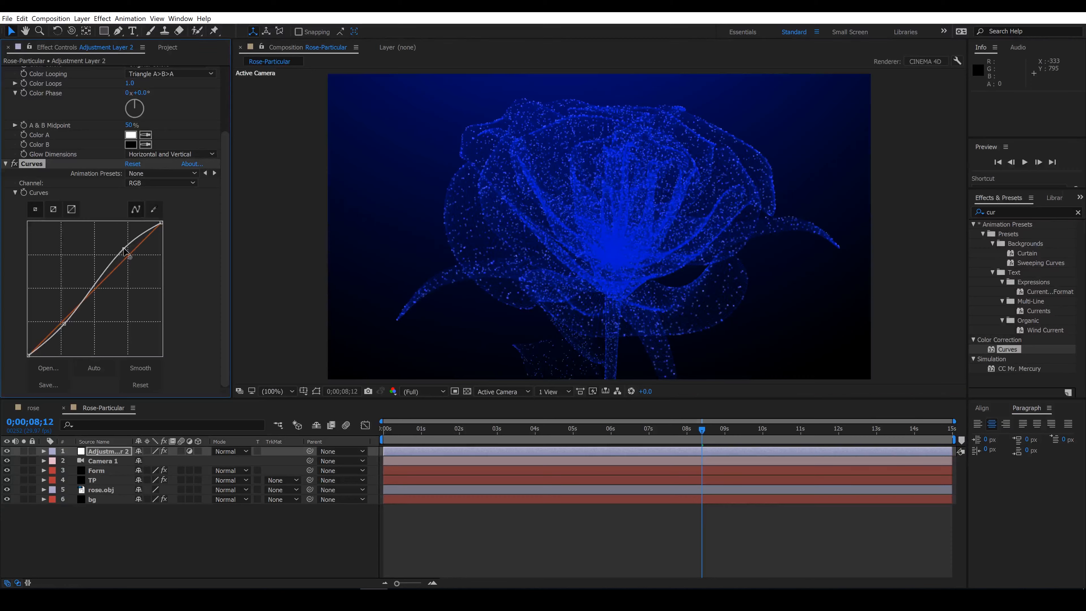
drag(65, 324, 68, 327)
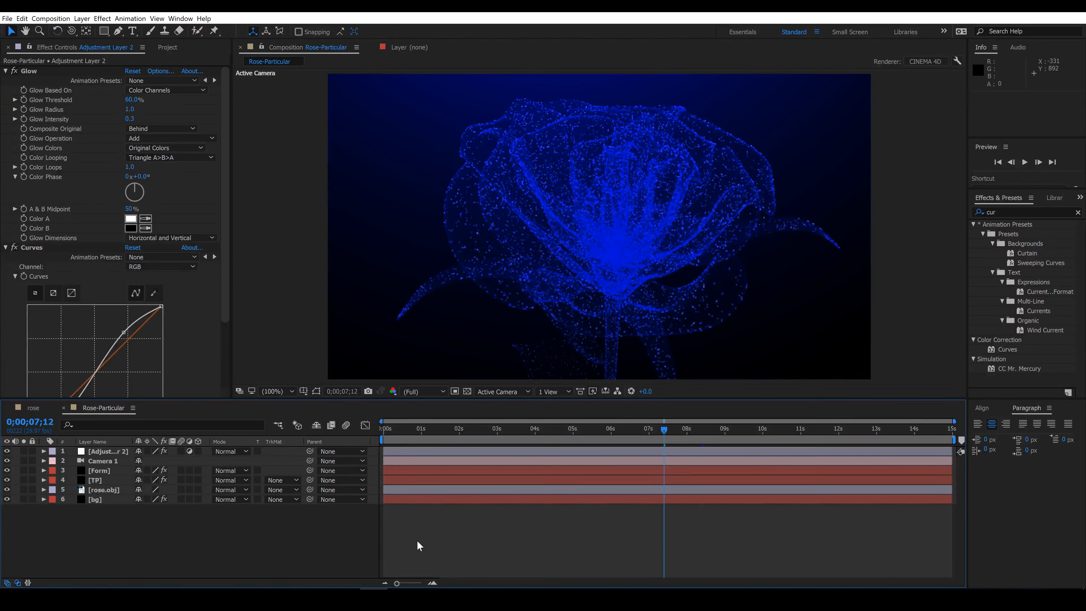
Add a black solid with a blue light flare directly above the Camera 1 layer, blended in Screen mode
click(397, 459)
click(396, 470)
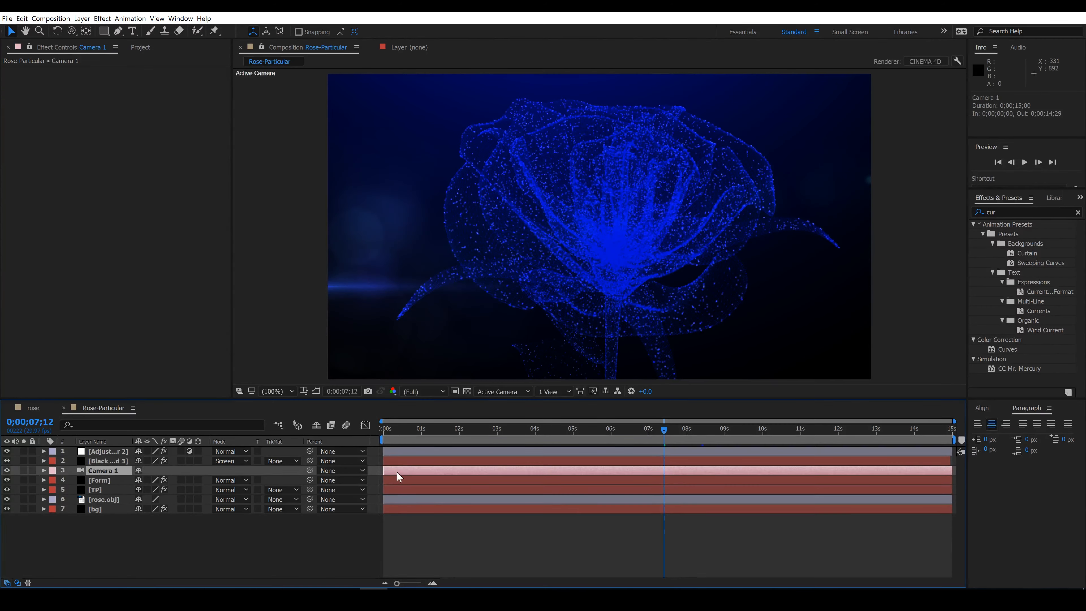
drag(506, 478, 843, 499)
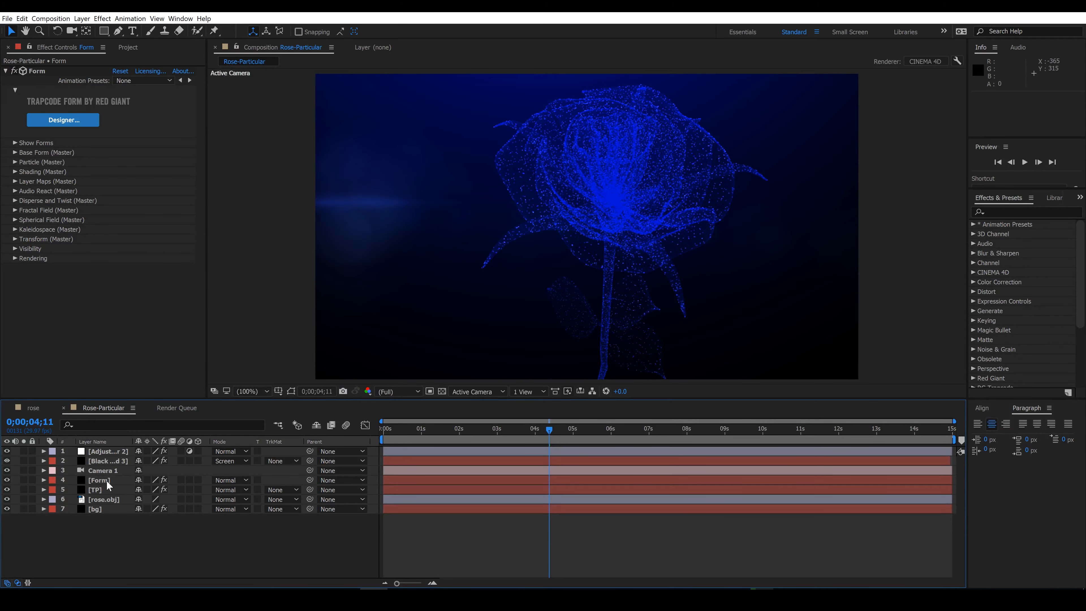
Set the particle color of the Form layer's effect to pale blue-gray A4ABC9
click(106, 481)
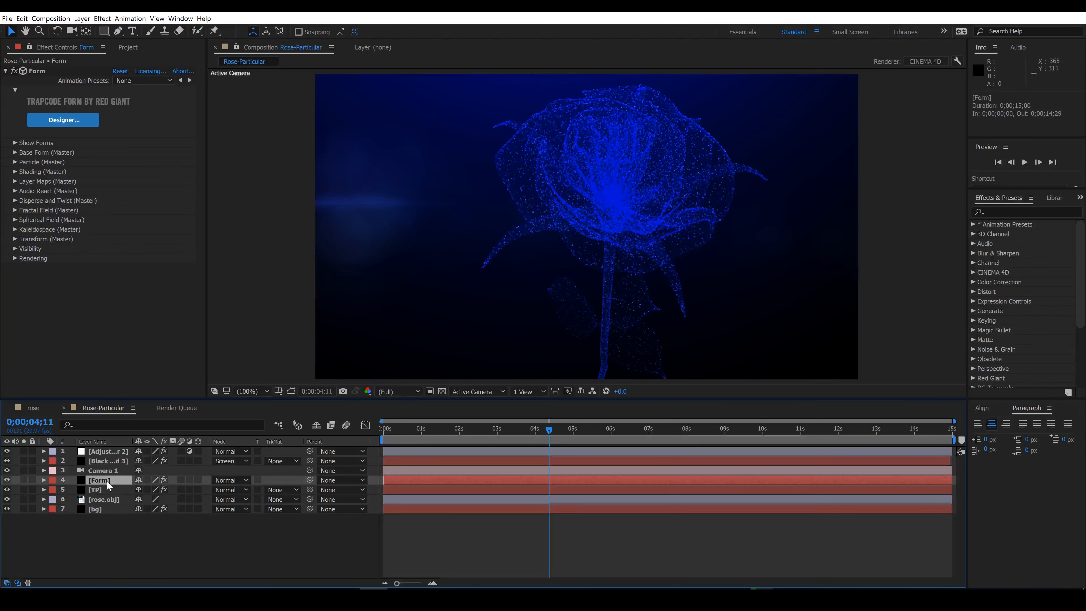
click(16, 162)
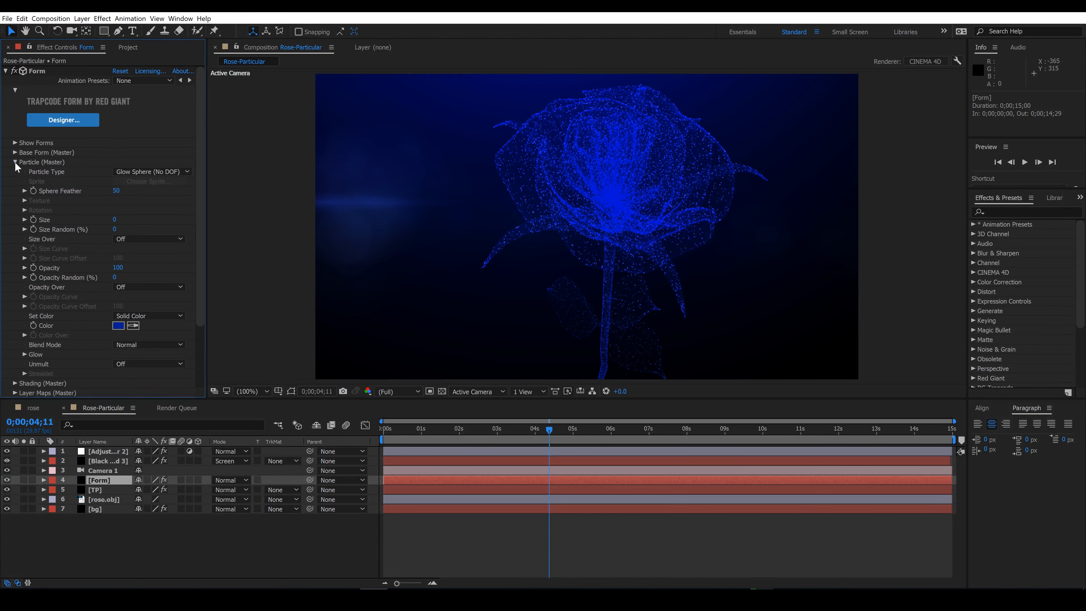
click(118, 326)
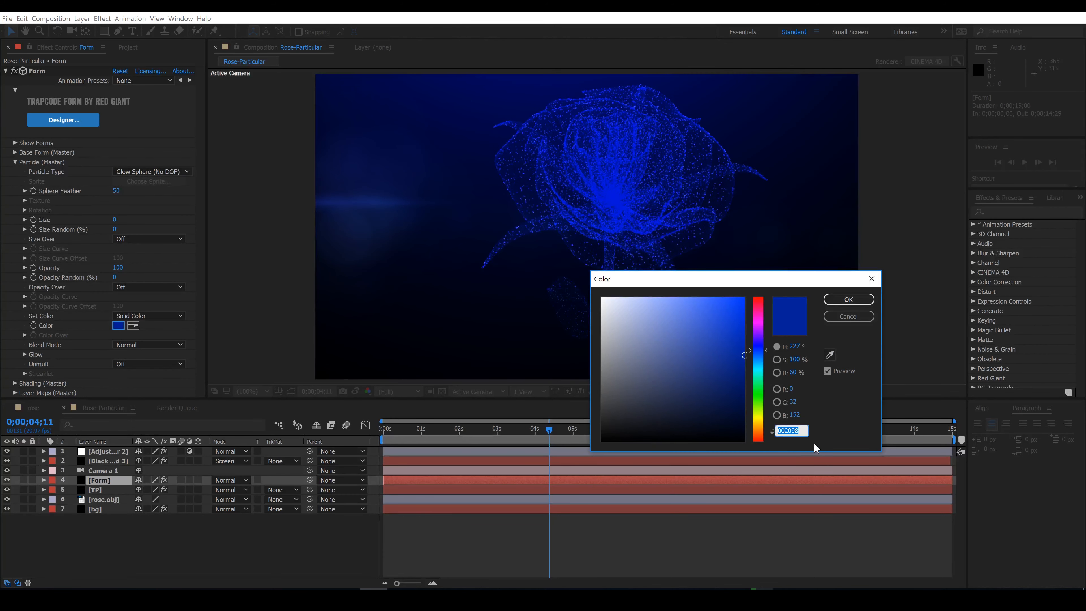
text(A4ABC9)
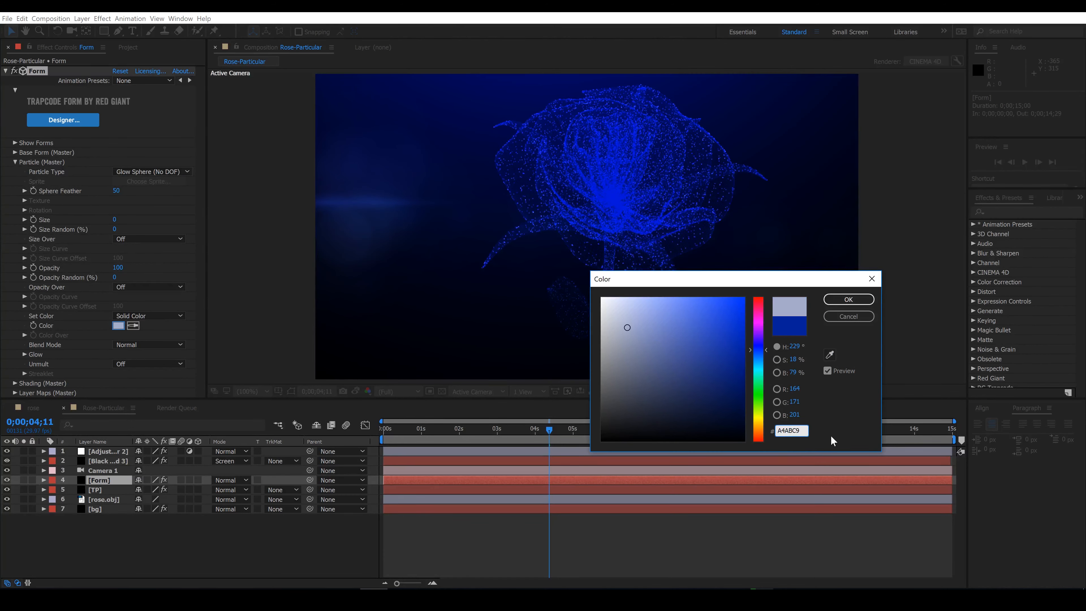
click(855, 300)
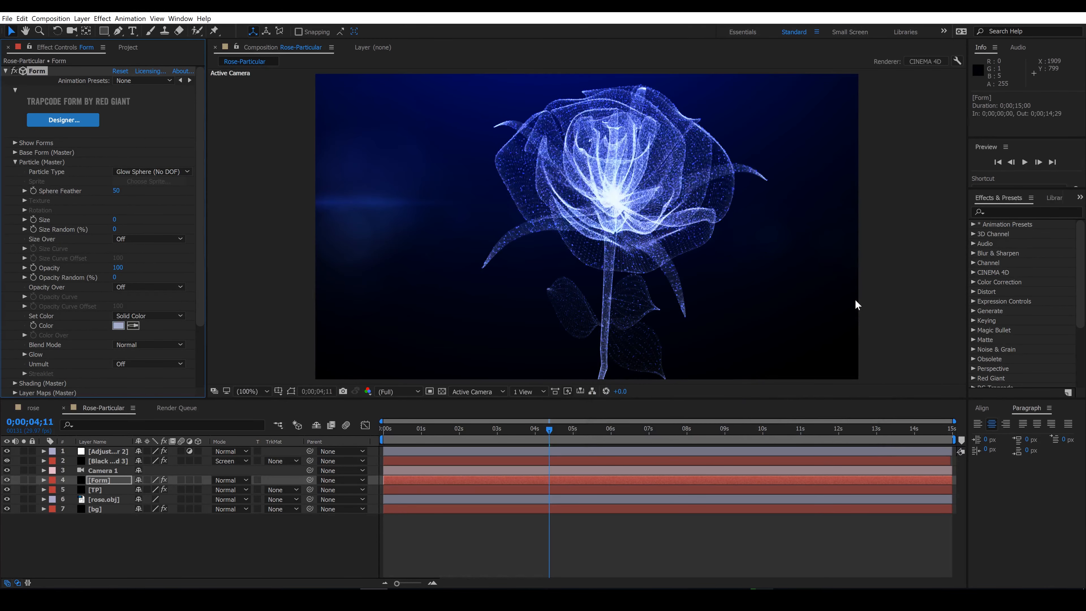